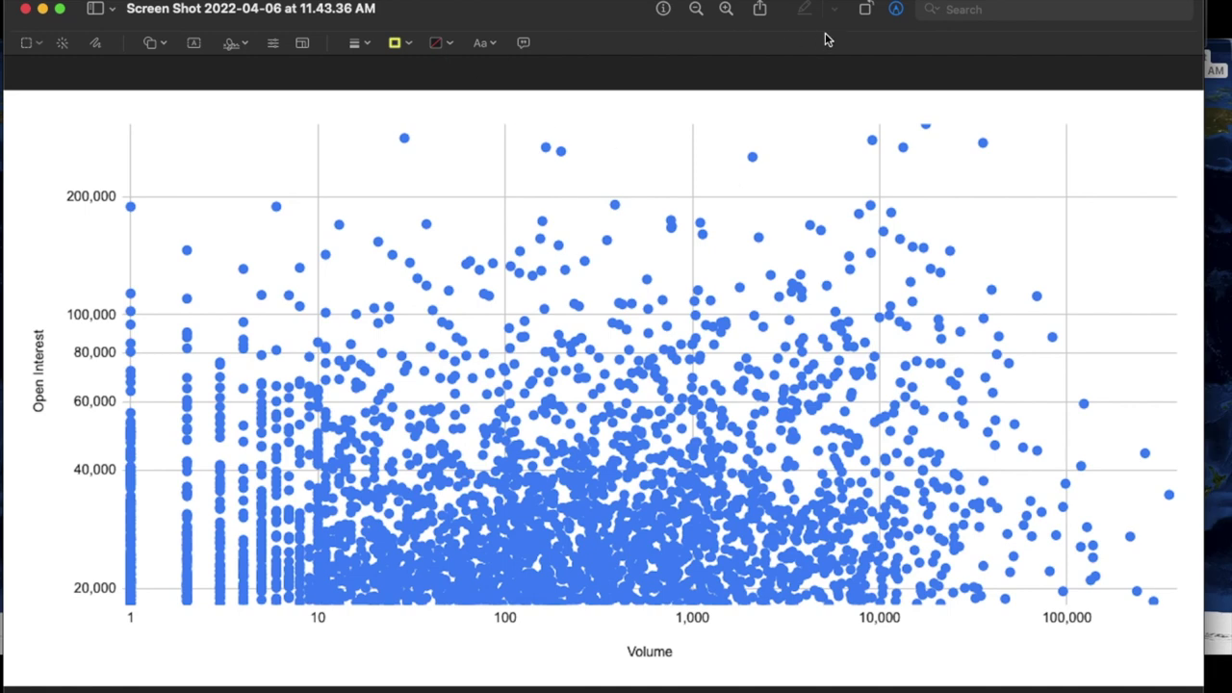
Sketch a large yellow ellipse around the dense cluster of points and a small circle near volume 200 and open interest 20,000.
click(96, 43)
mouse_move(759, 395)
mouse_down()
mouse_move(580, 404)
mouse_move(373, 512)
mouse_move(358, 598)
mouse_move(367, 663)
mouse_move(399, 685)
mouse_move(649, 689)
mouse_move(731, 622)
mouse_move(766, 468)
mouse_move(709, 405)
mouse_move(598, 395)
mouse_up()
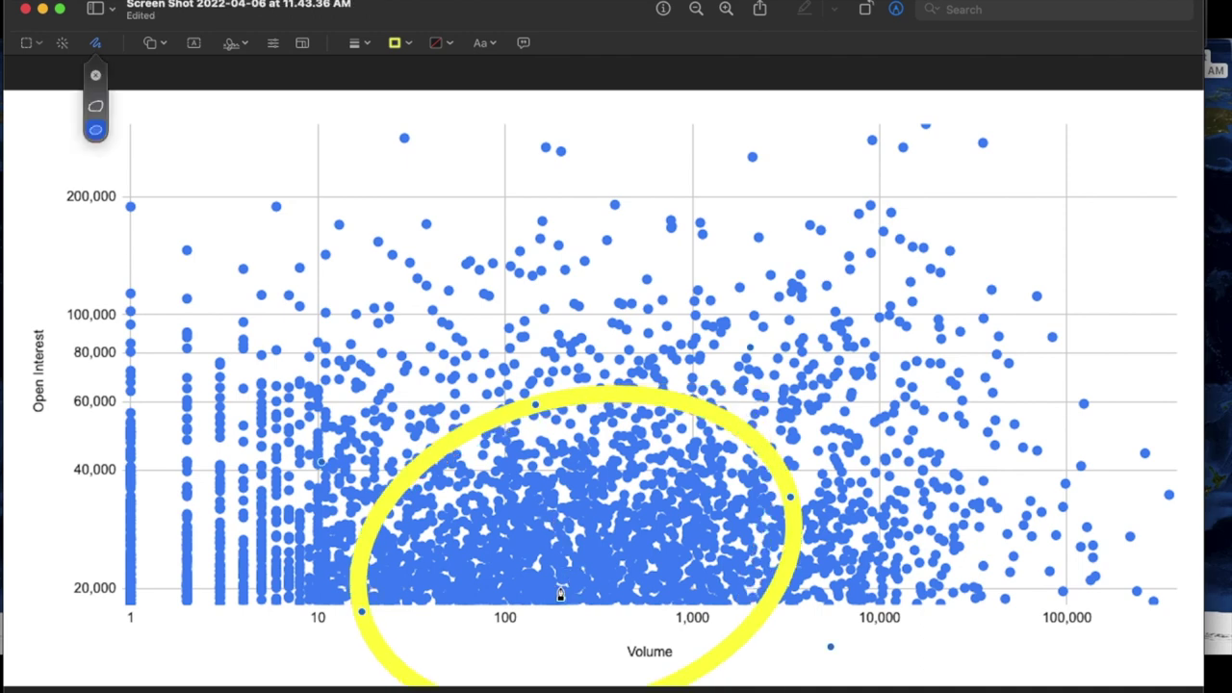
mouse_move(560, 592)
mouse_down()
mouse_move(525, 614)
mouse_move(585, 624)
mouse_move(570, 572)
mouse_move(557, 575)
mouse_up()
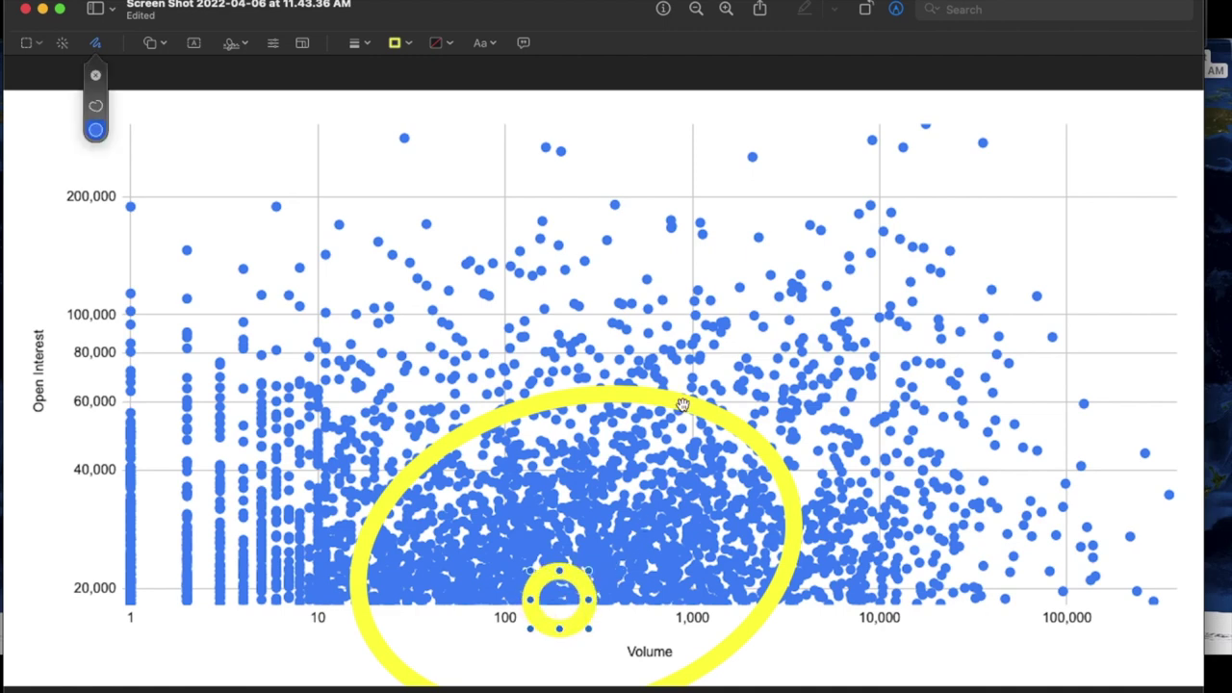
drag(689, 404, 682, 440)
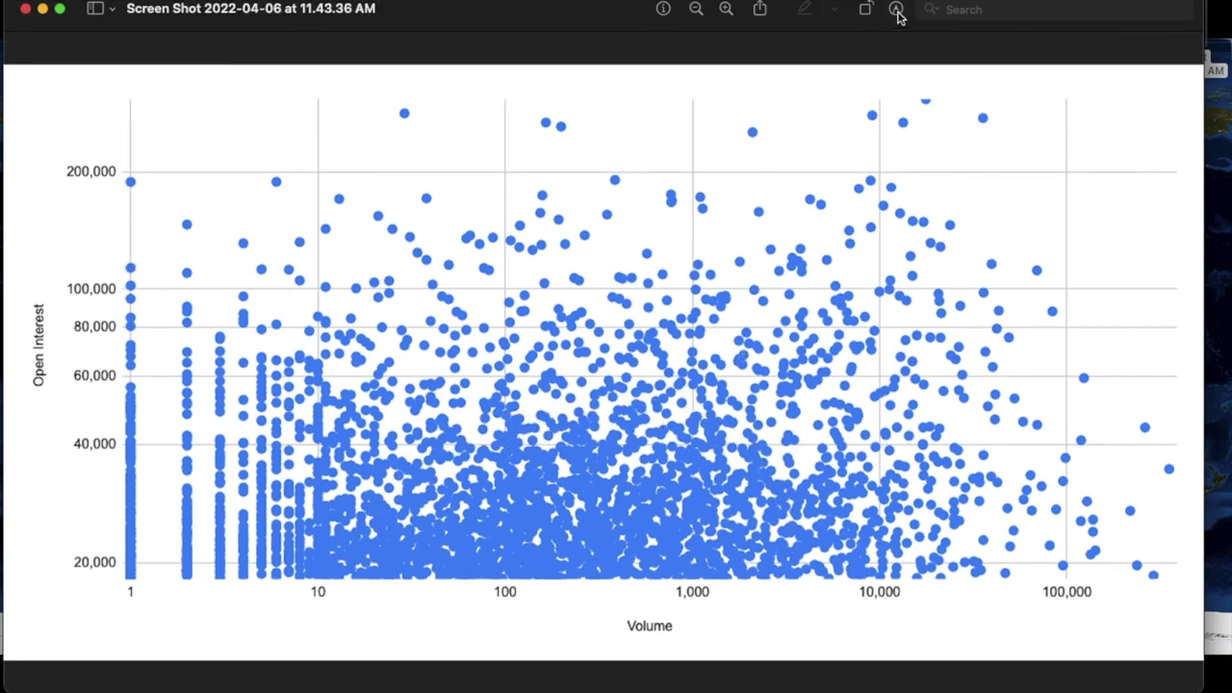
Mark the densest region of the Open Interest vs Volume chart with a large yellow ellipse and a small circle inside its lower part.
click(896, 12)
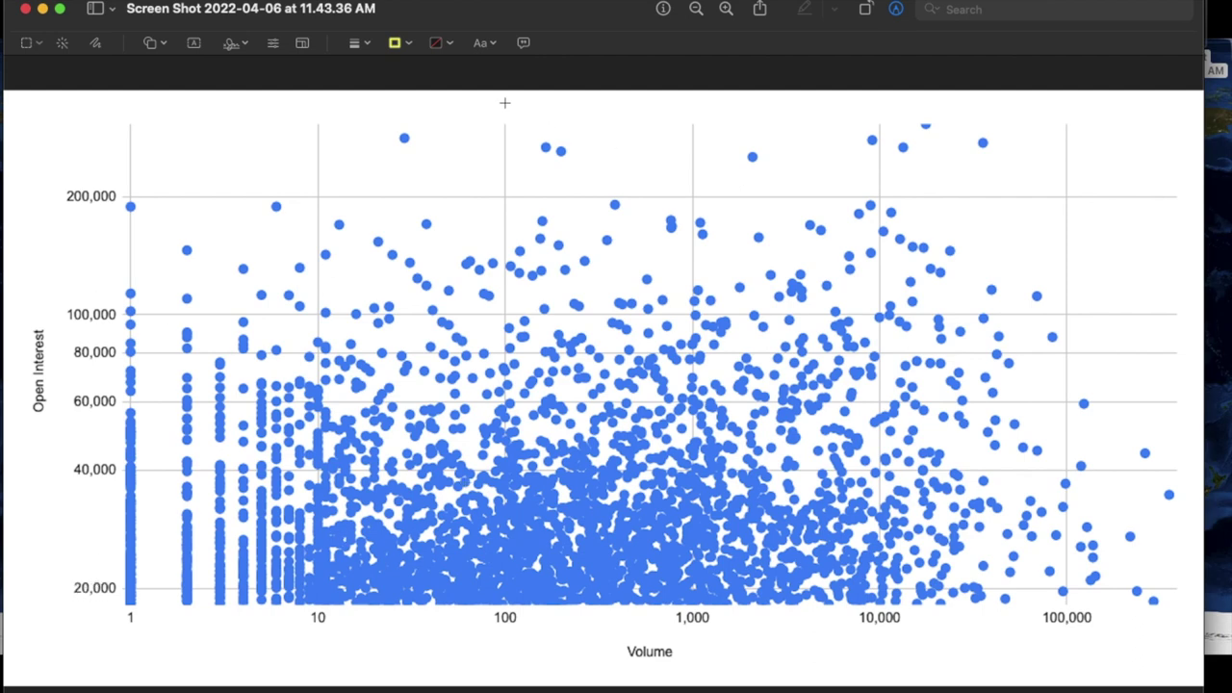
click(95, 42)
mouse_move(755, 403)
mouse_down()
mouse_move(649, 400)
mouse_move(406, 493)
mouse_move(364, 583)
mouse_move(360, 641)
mouse_move(387, 681)
mouse_move(678, 689)
mouse_move(713, 658)
mouse_move(766, 505)
mouse_move(730, 412)
mouse_move(602, 405)
mouse_up()
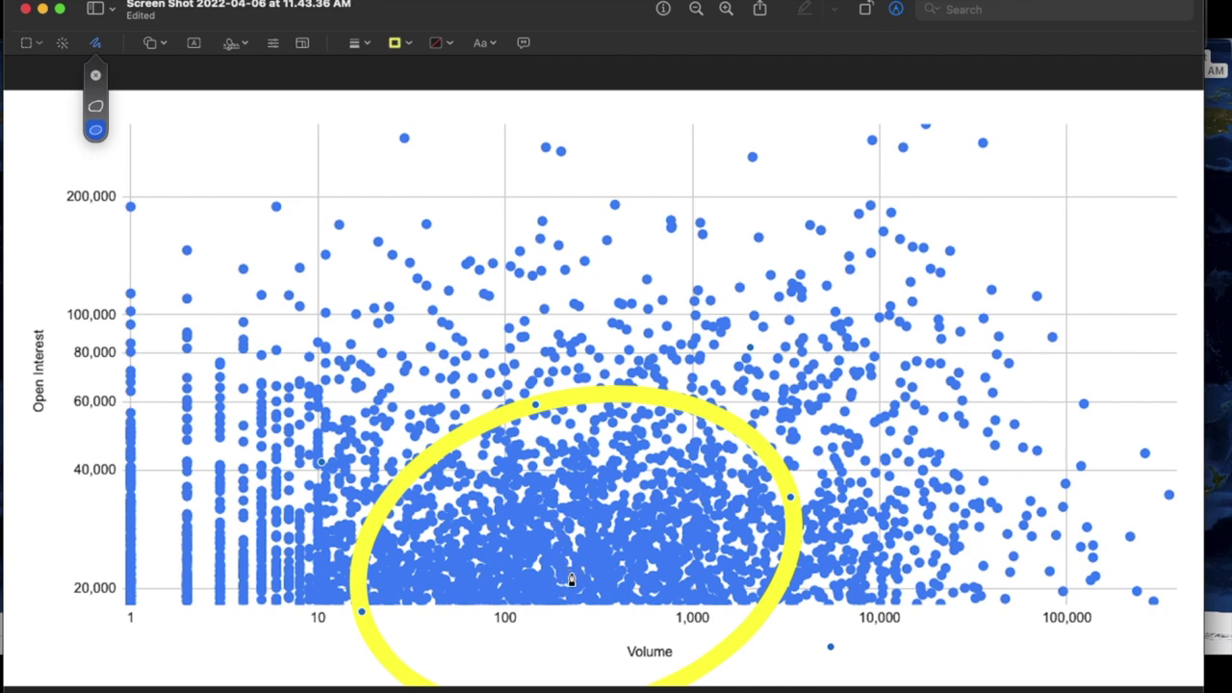
mouse_move(562, 594)
mouse_down()
mouse_move(525, 589)
mouse_move(574, 627)
mouse_move(577, 582)
mouse_up()
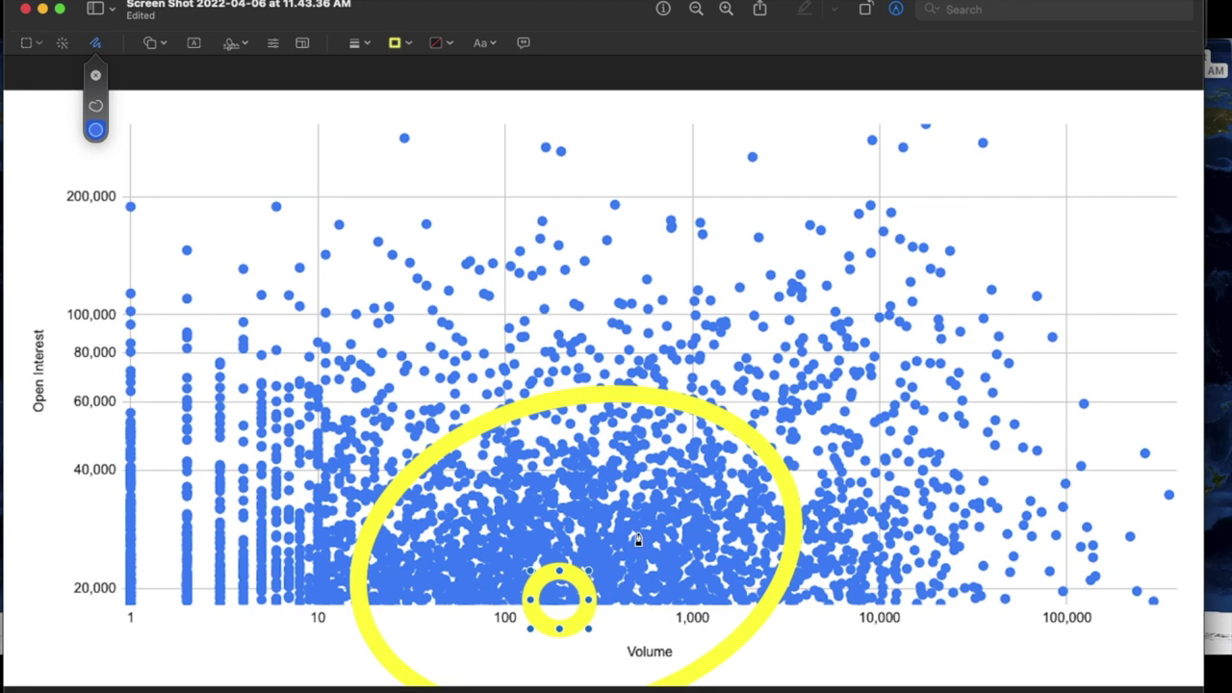
drag(687, 403, 680, 434)
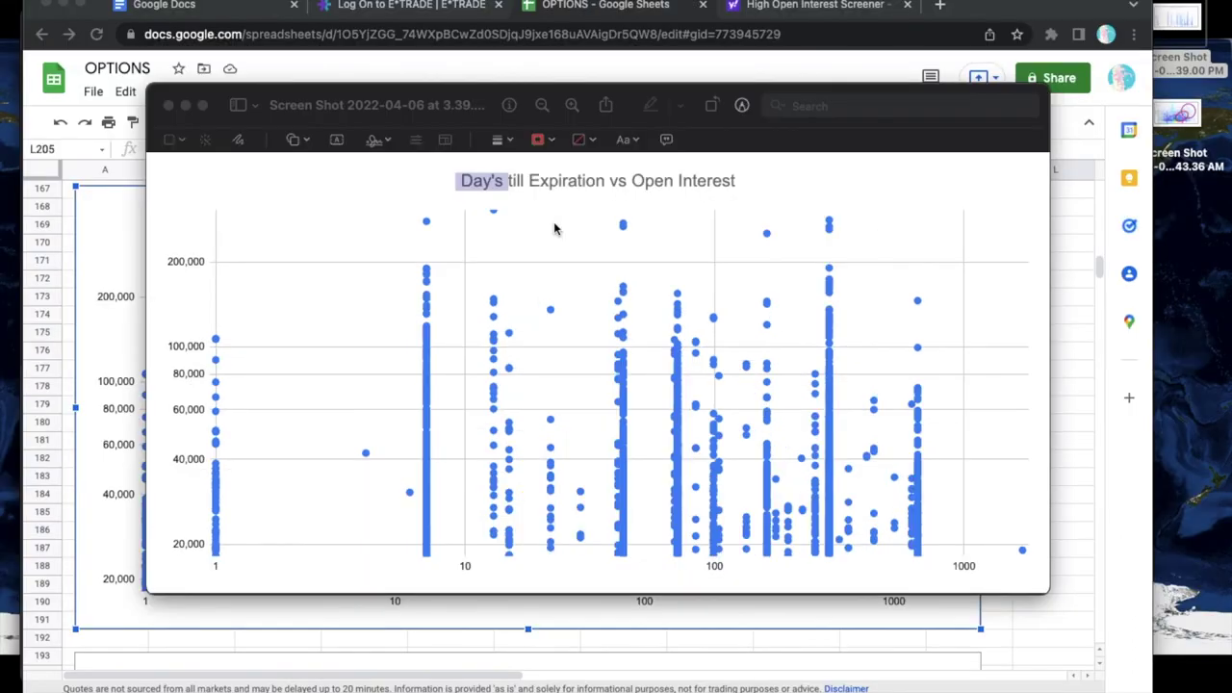
Sketch a wide red arc across the Day's till Expiration vs Open Interest chart and adjust its crest to just below the title.
click(554, 222)
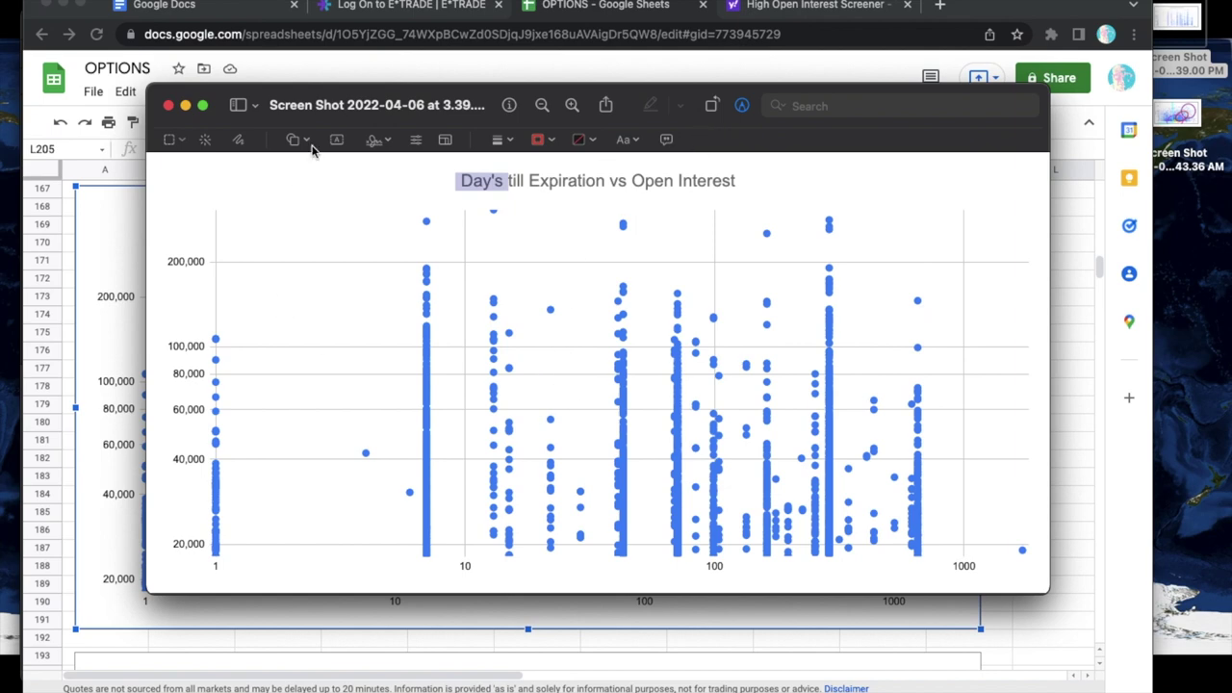
click(237, 139)
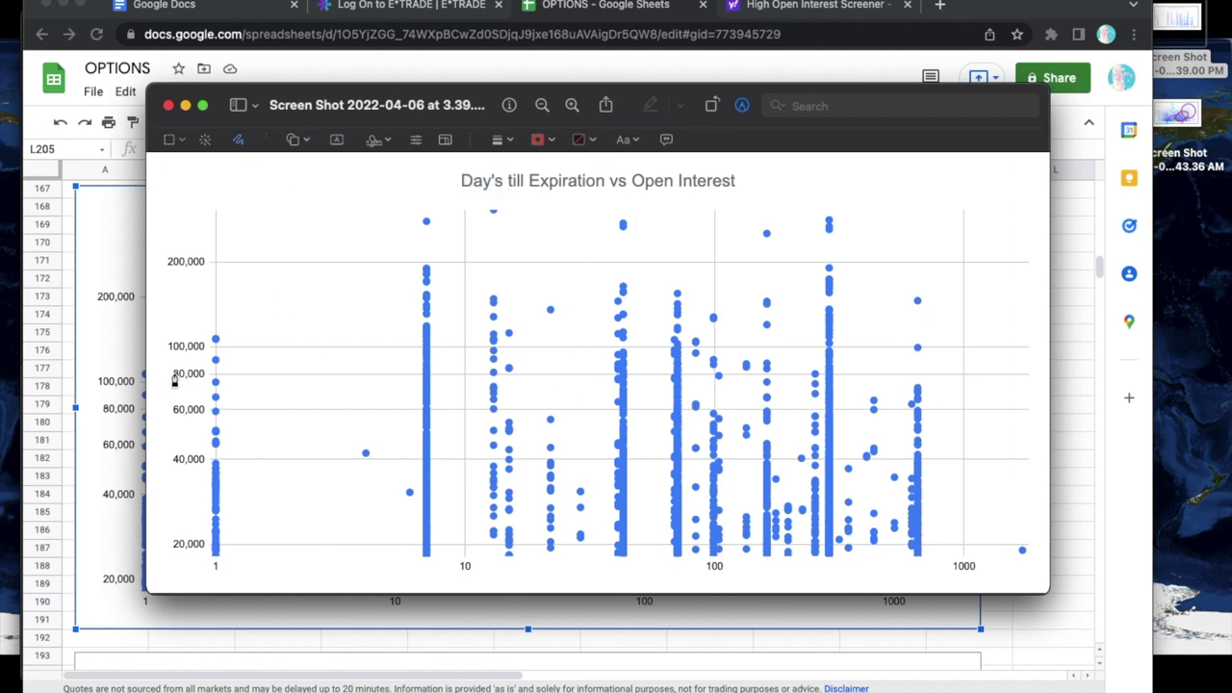
mouse_move(173, 366)
mouse_down()
mouse_move(379, 234)
mouse_move(504, 203)
mouse_move(855, 256)
mouse_move(968, 343)
mouse_move(1037, 368)
mouse_up()
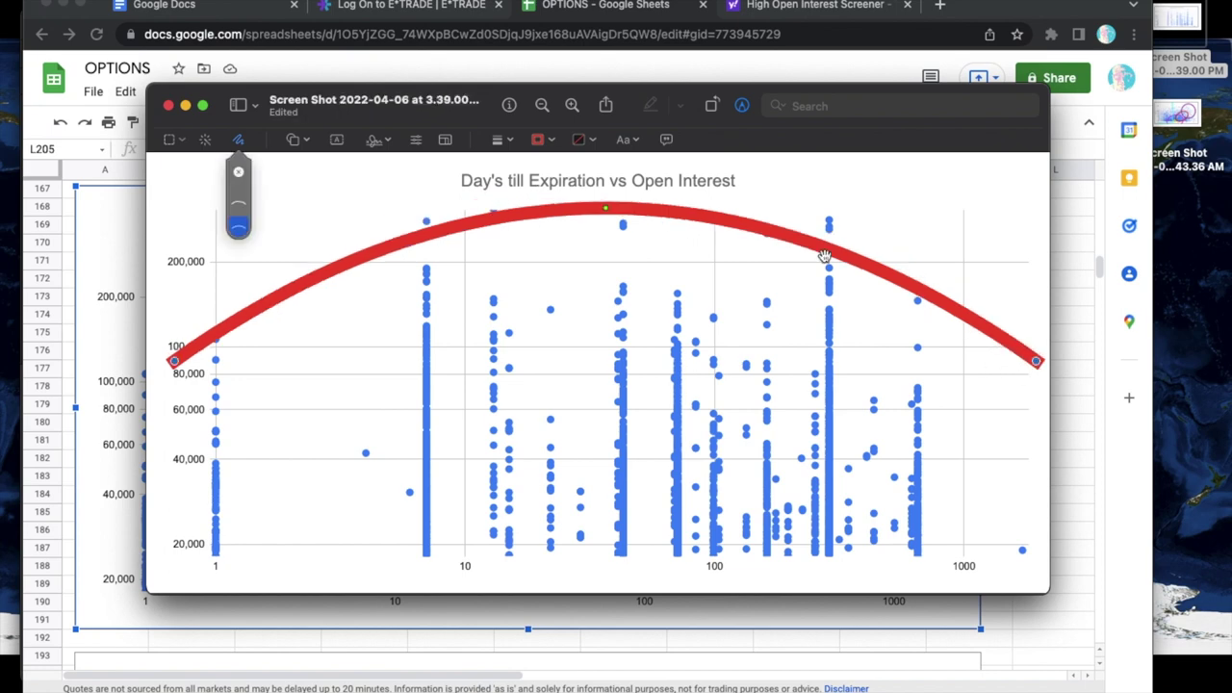
drag(604, 206, 637, 179)
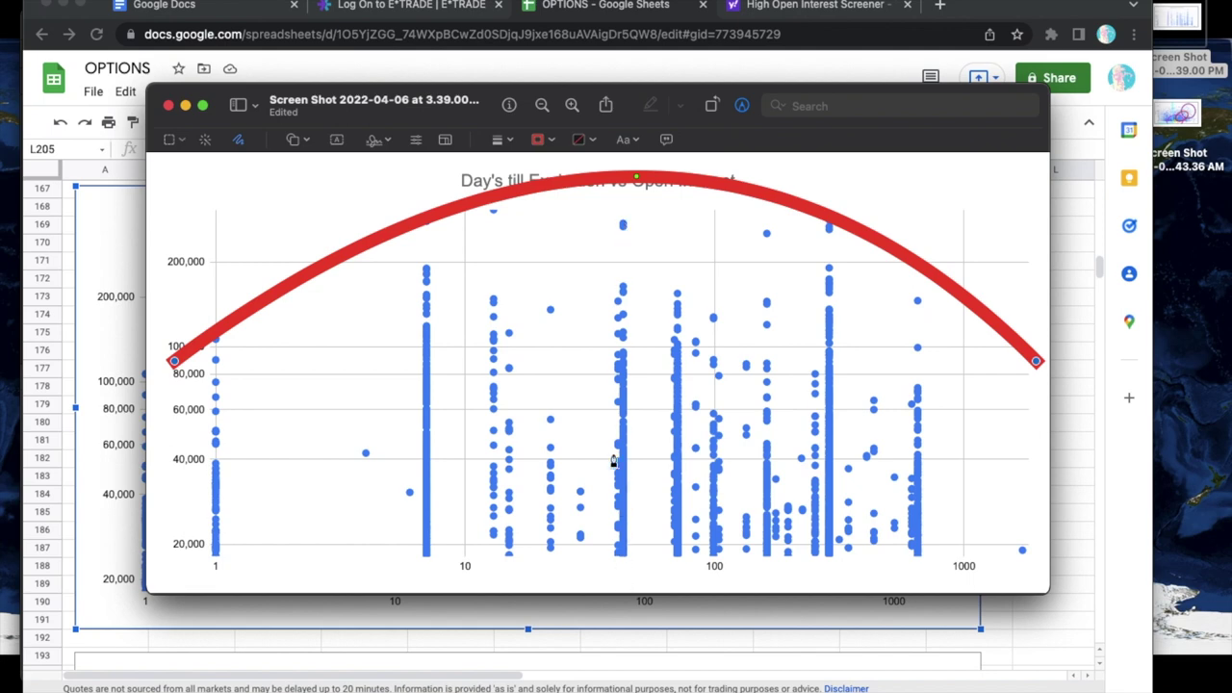
drag(638, 180, 625, 210)
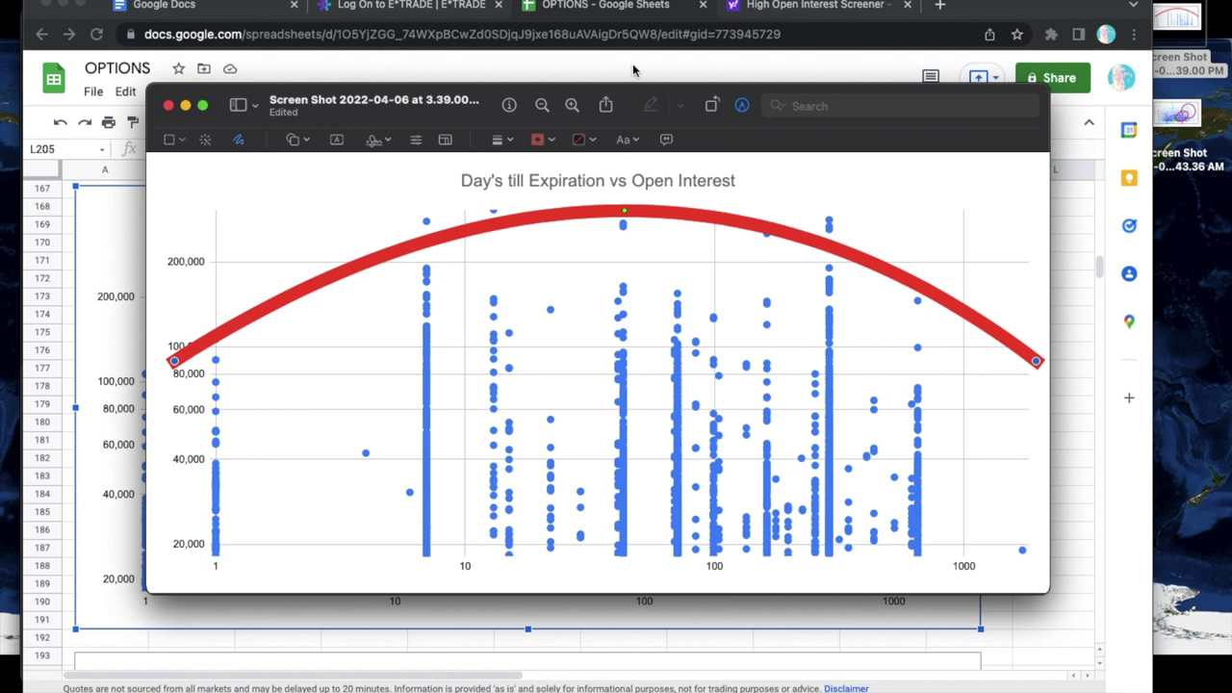
Set the stroke color to green and draw three vertical lines up the chart at about 8, 14 and 49 days till expiration.
click(551, 141)
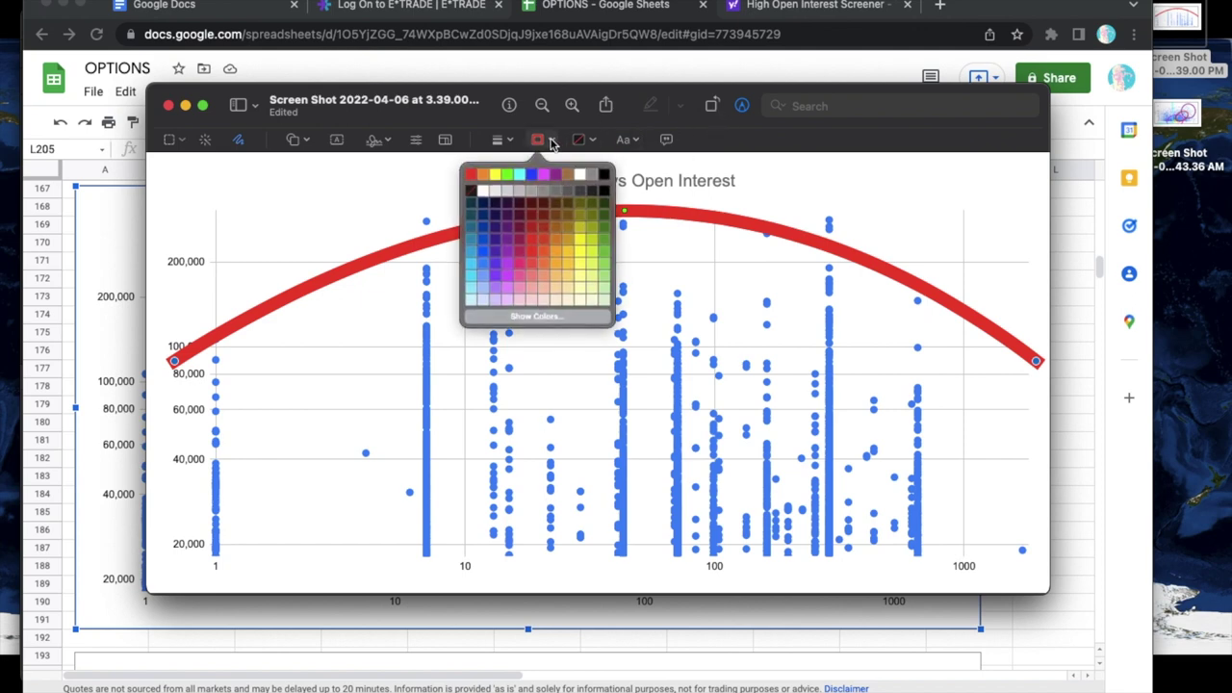
click(757, 179)
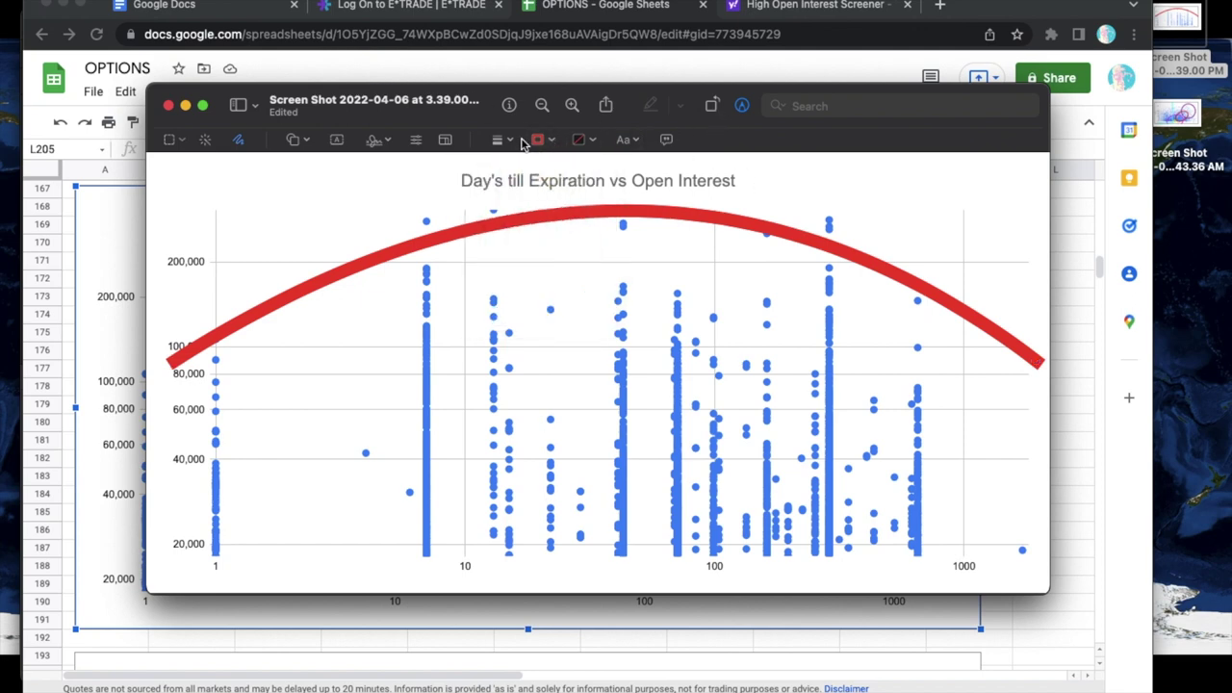
click(552, 141)
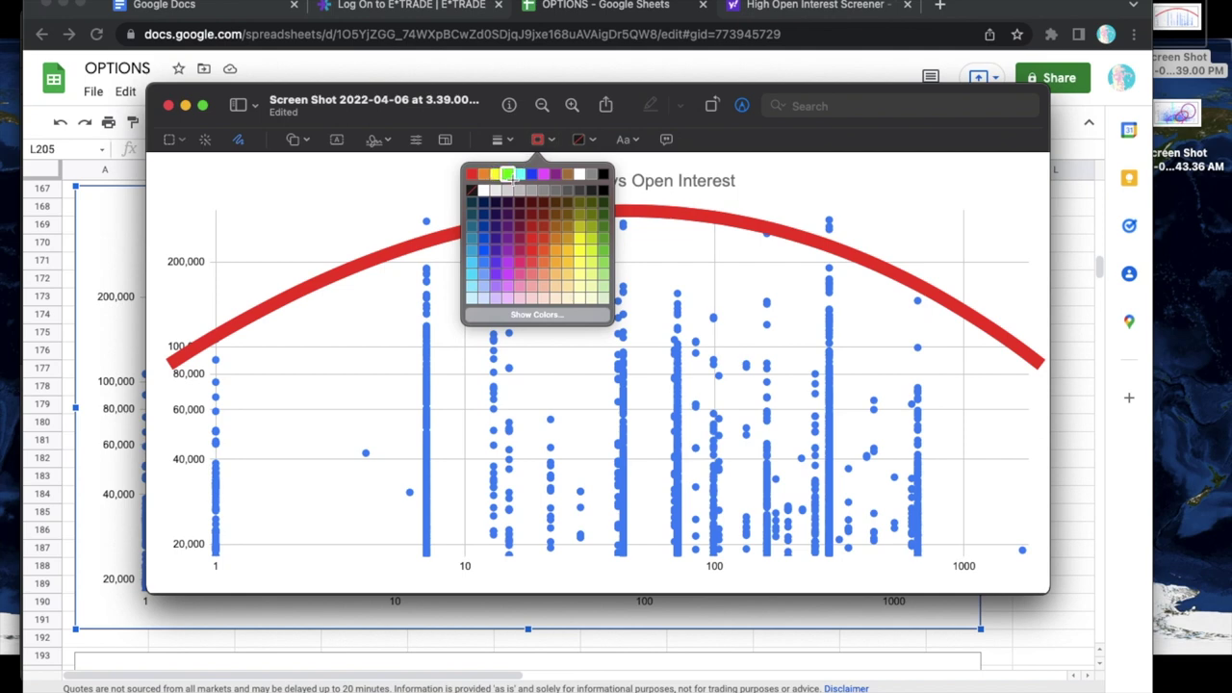
click(509, 175)
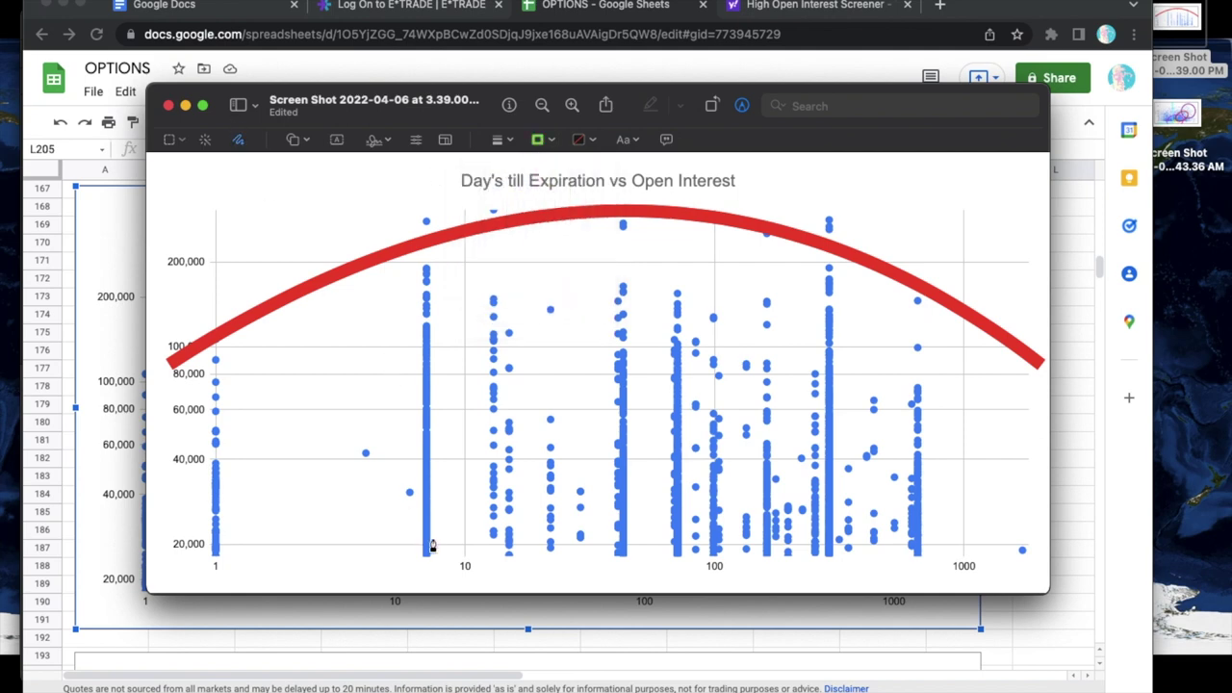
drag(441, 554, 449, 254)
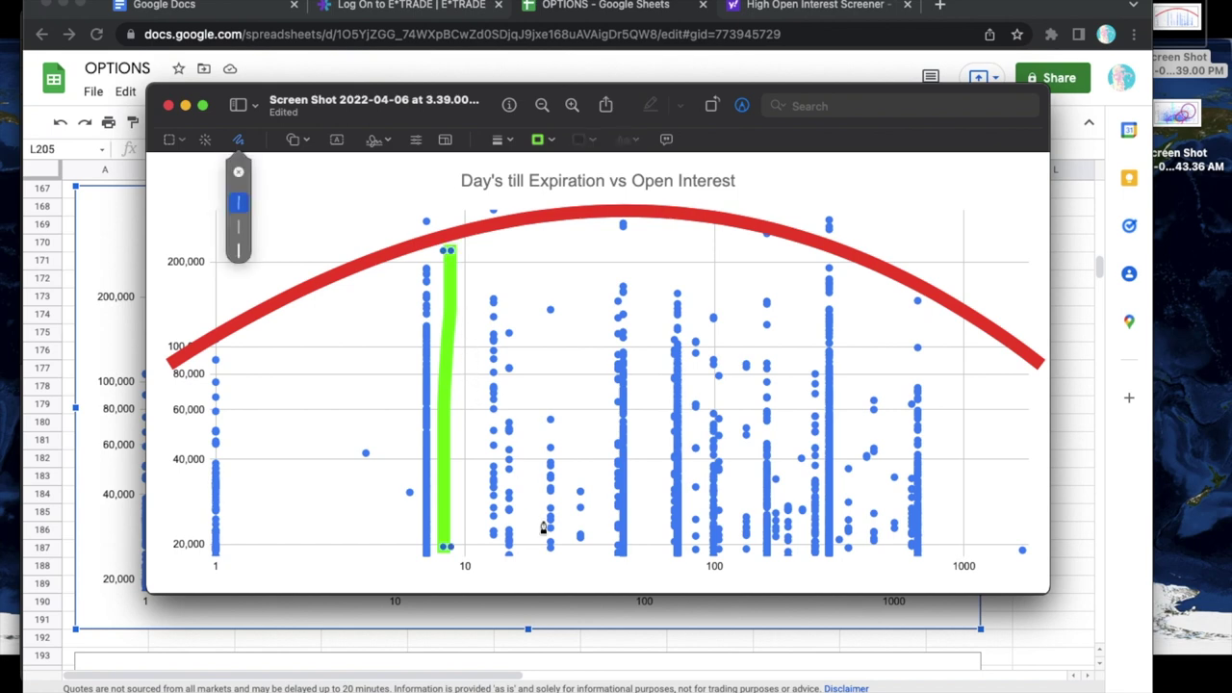
click(501, 549)
drag(501, 553, 499, 229)
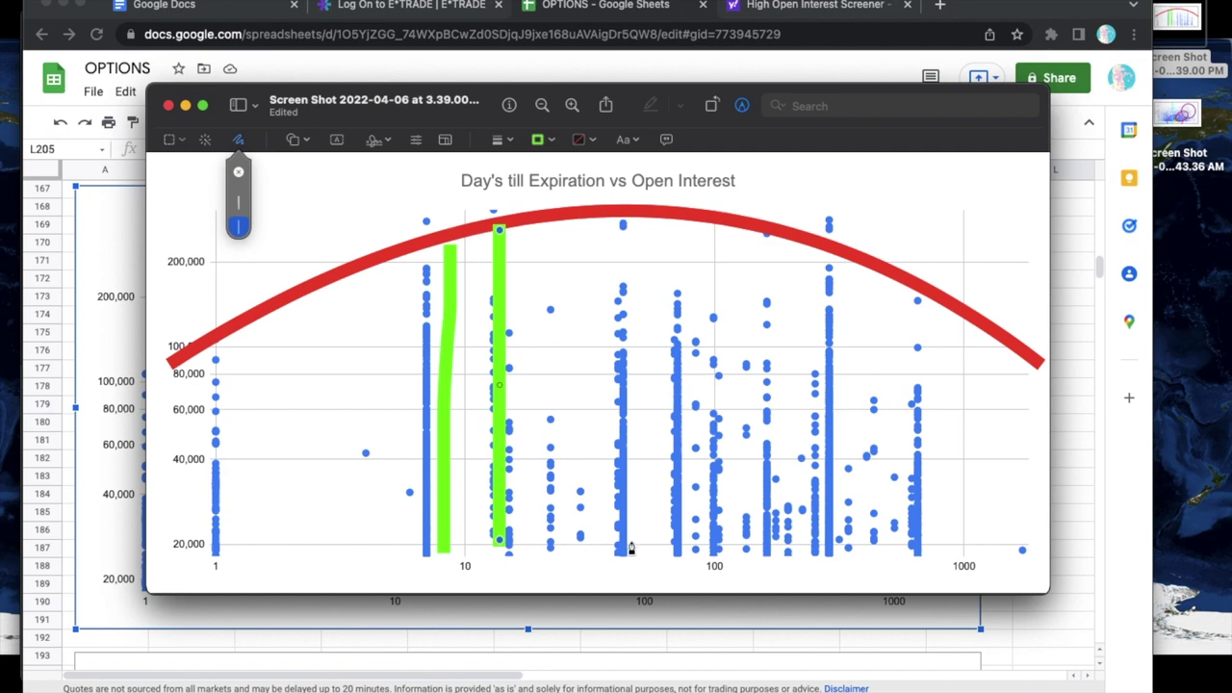
drag(637, 550, 636, 181)
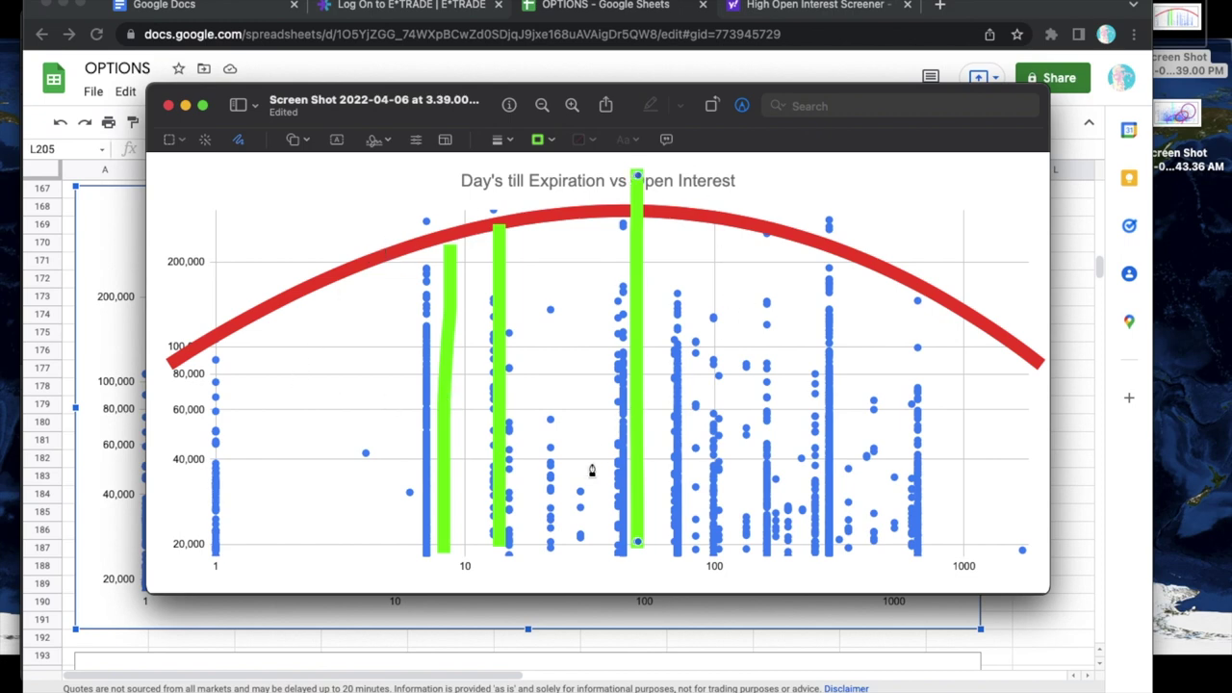
click(175, 5)
click(132, 102)
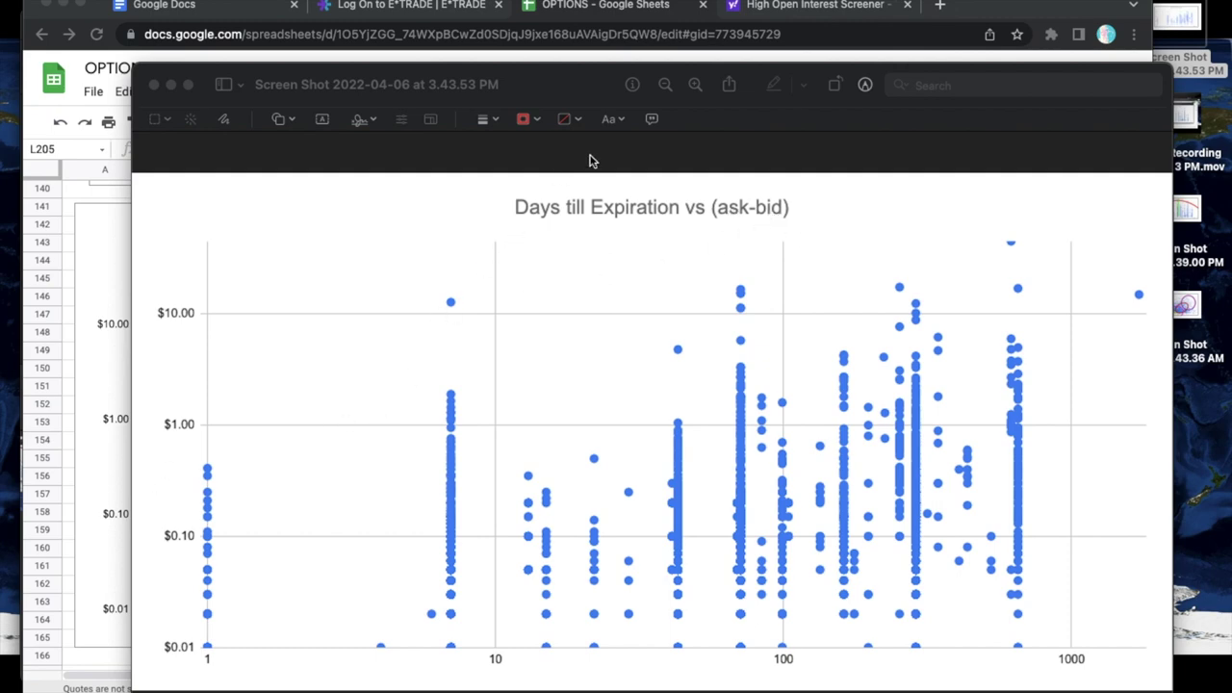
Sketch a rising red curve across the Days till Expiration vs (ask-bid) chart and adjust its bend and lower end.
click(688, 158)
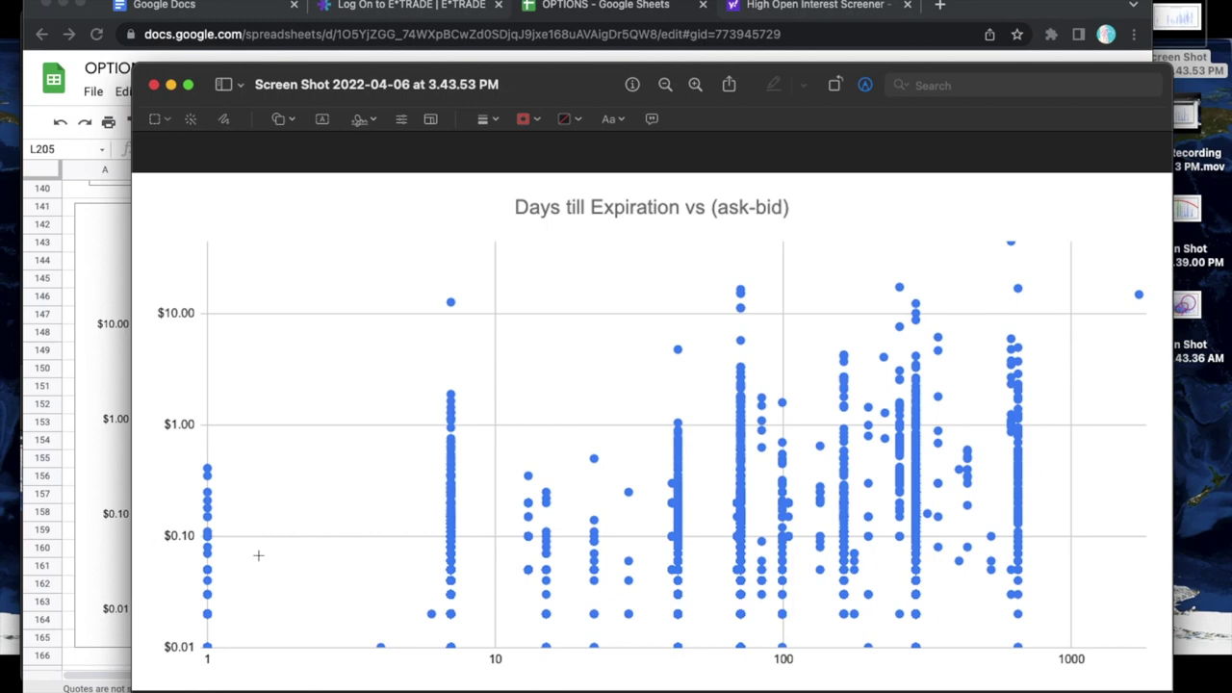
click(225, 119)
mouse_move(180, 568)
mouse_down()
mouse_move(602, 382)
mouse_move(936, 295)
mouse_move(1081, 277)
mouse_up()
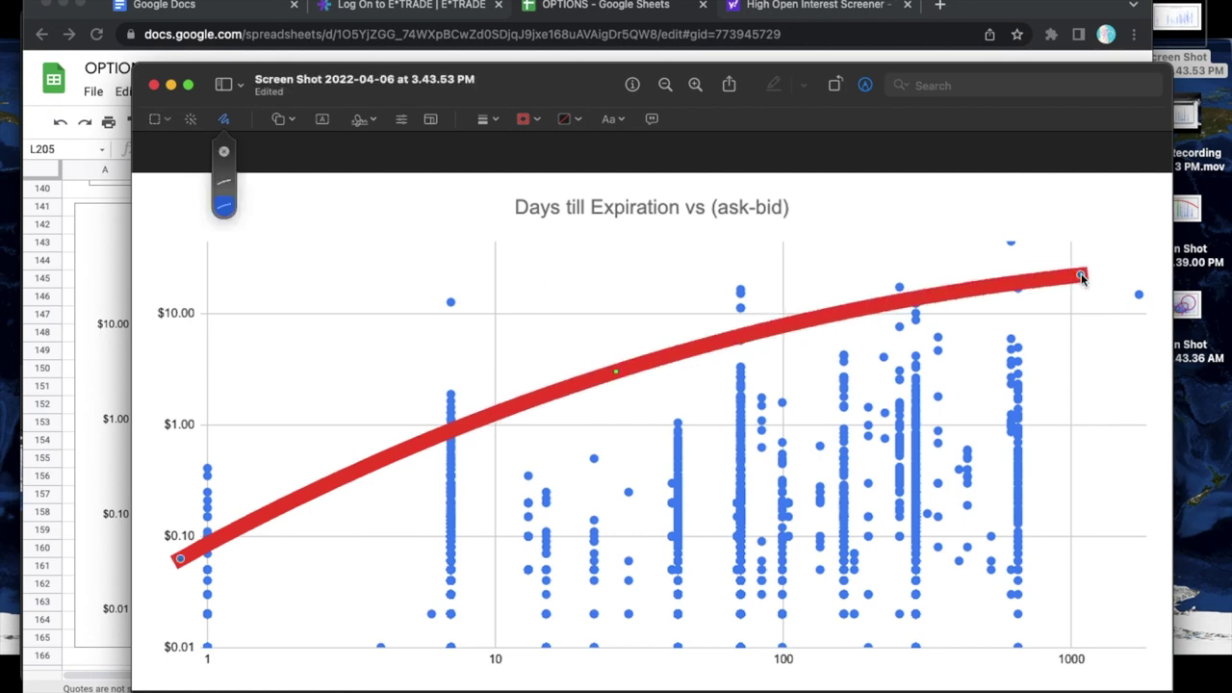
drag(616, 370, 566, 369)
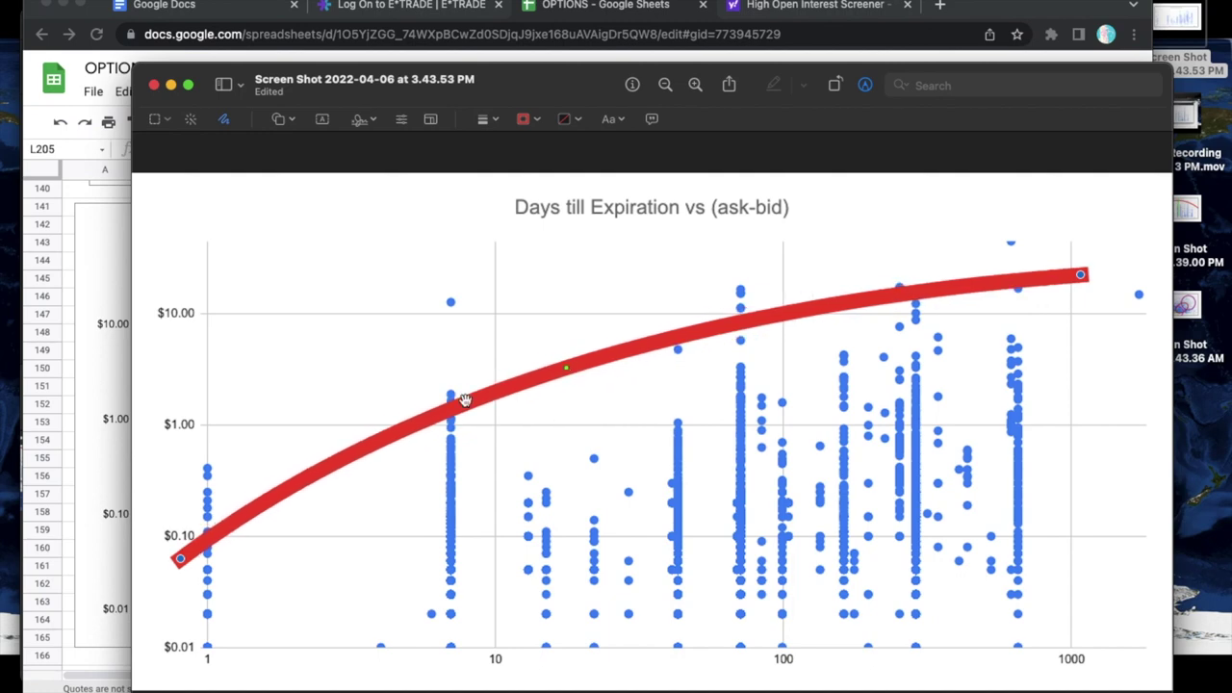
drag(180, 561, 184, 564)
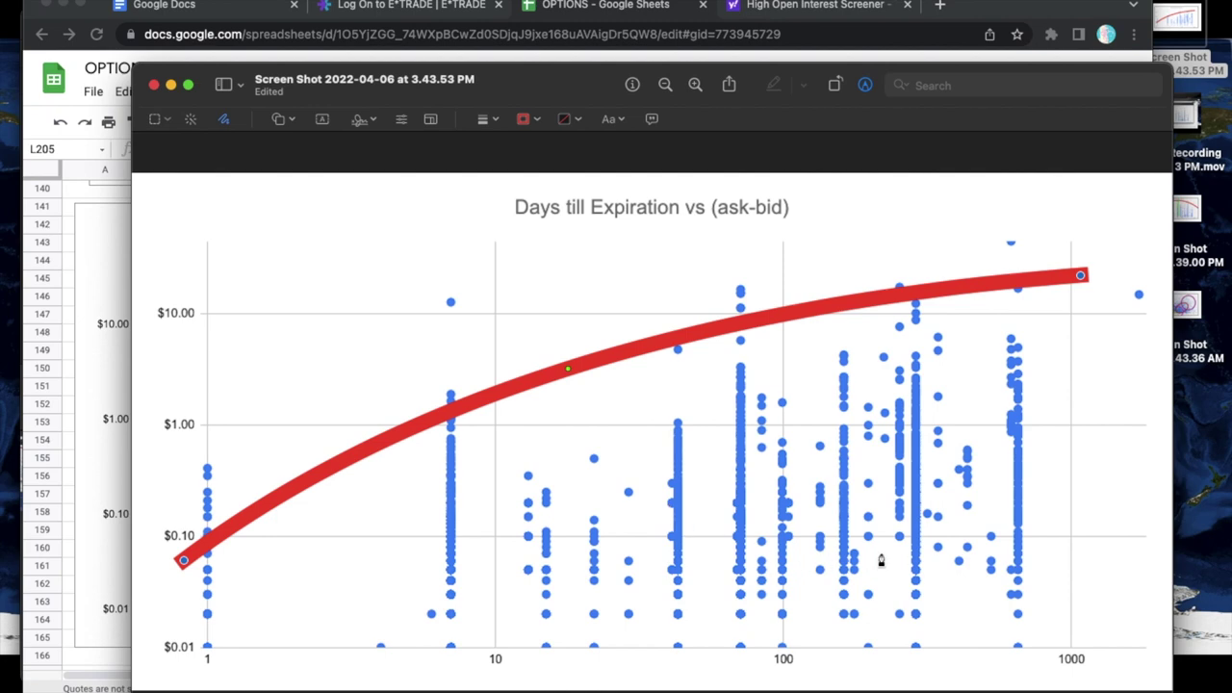
Draw a second arc beneath the red curve, color it green, lower its crest and delete the stray stroke.
mouse_move(1067, 499)
mouse_down()
mouse_move(815, 387)
mouse_move(645, 401)
mouse_move(521, 438)
mouse_move(440, 511)
mouse_move(358, 554)
mouse_up()
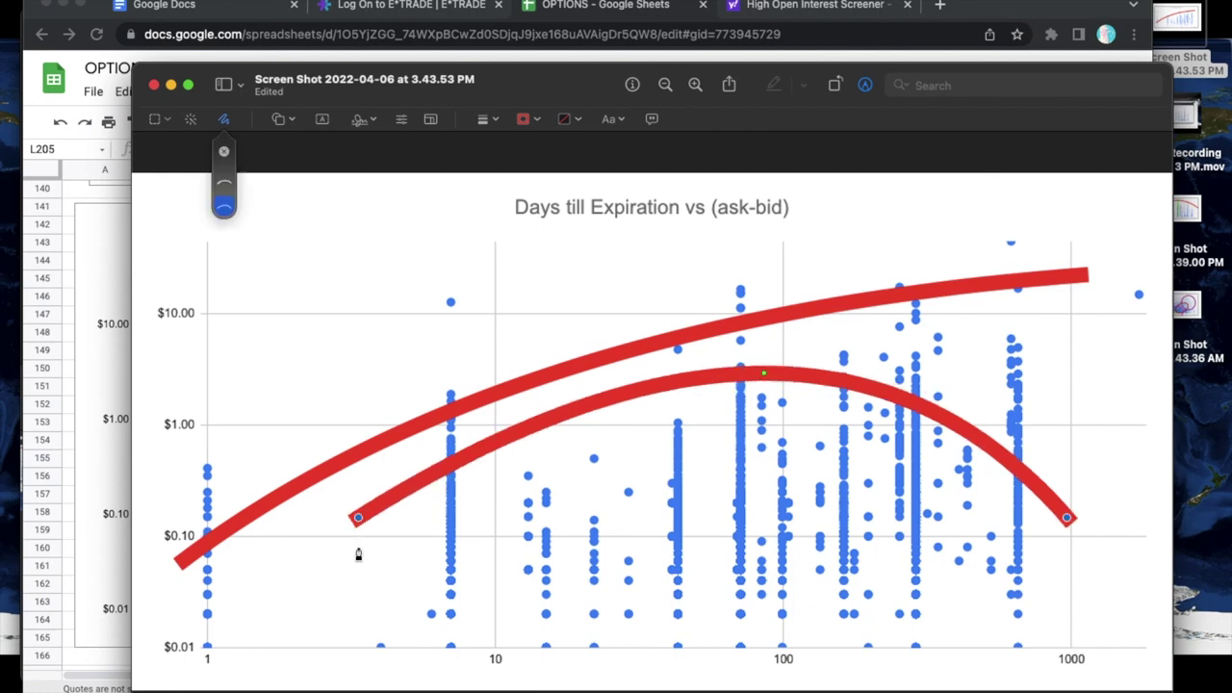
click(527, 119)
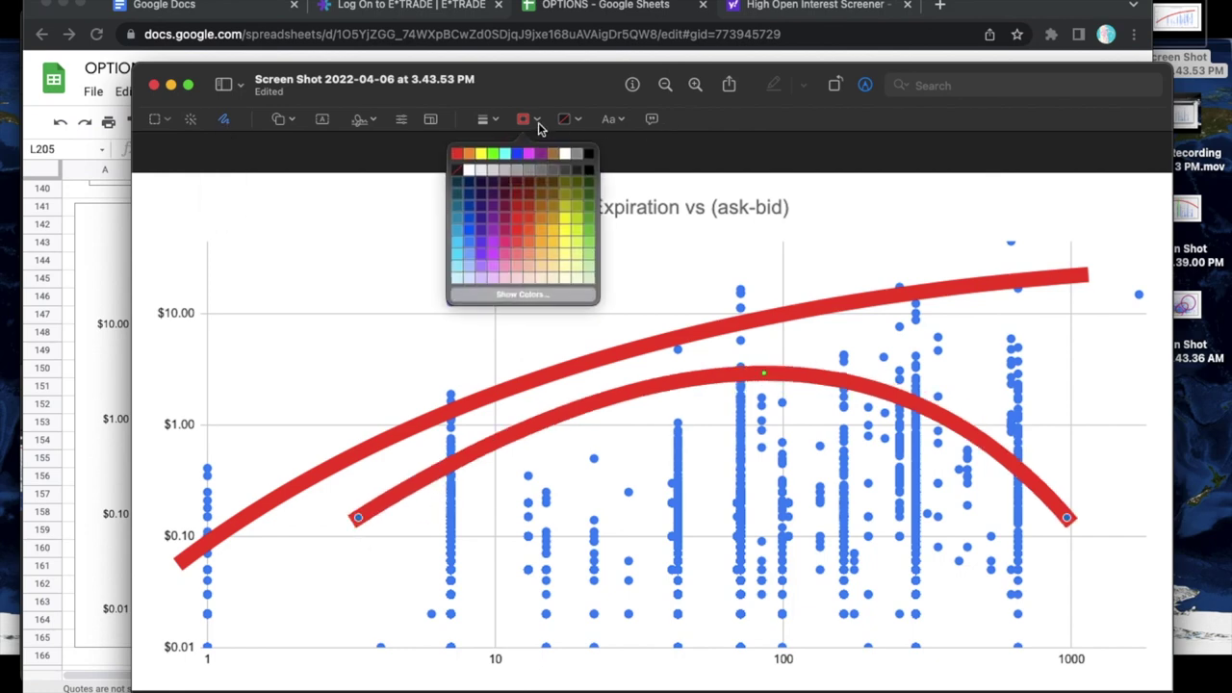
click(492, 154)
drag(767, 374, 767, 394)
click(467, 509)
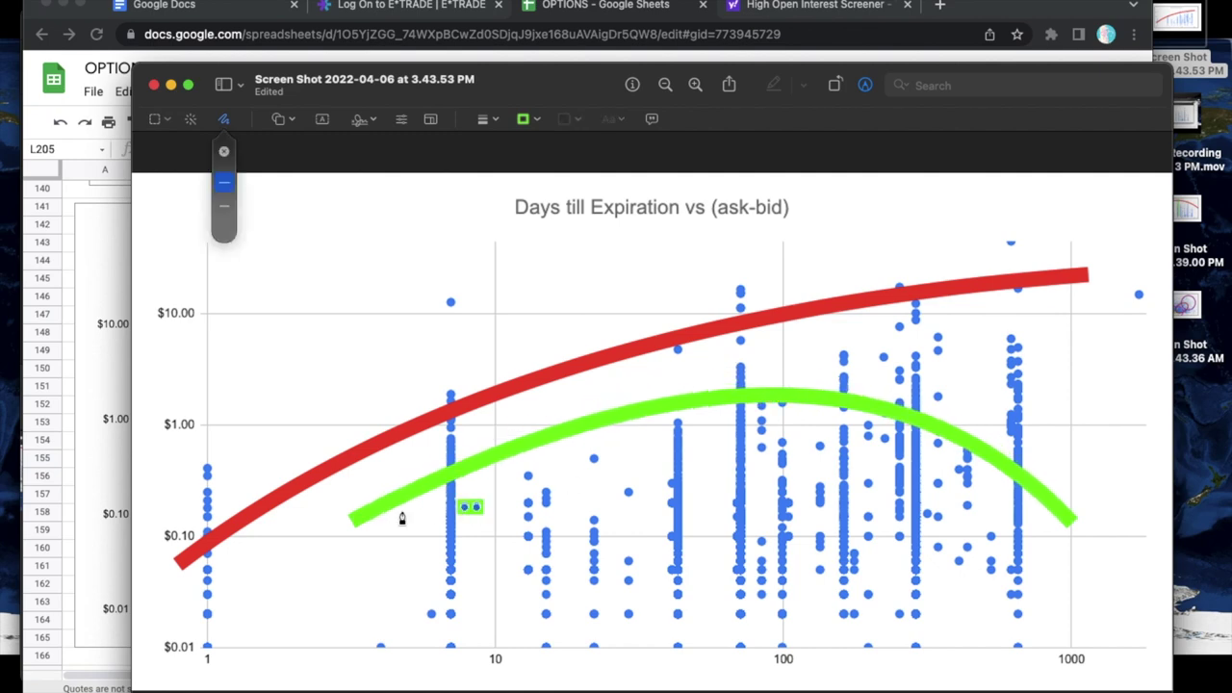
key(BackSpace)
Extend the green arc's left end to about $0.02 near 1 day, flatten its crest and raise its right end slightly.
click(377, 507)
drag(356, 519, 236, 611)
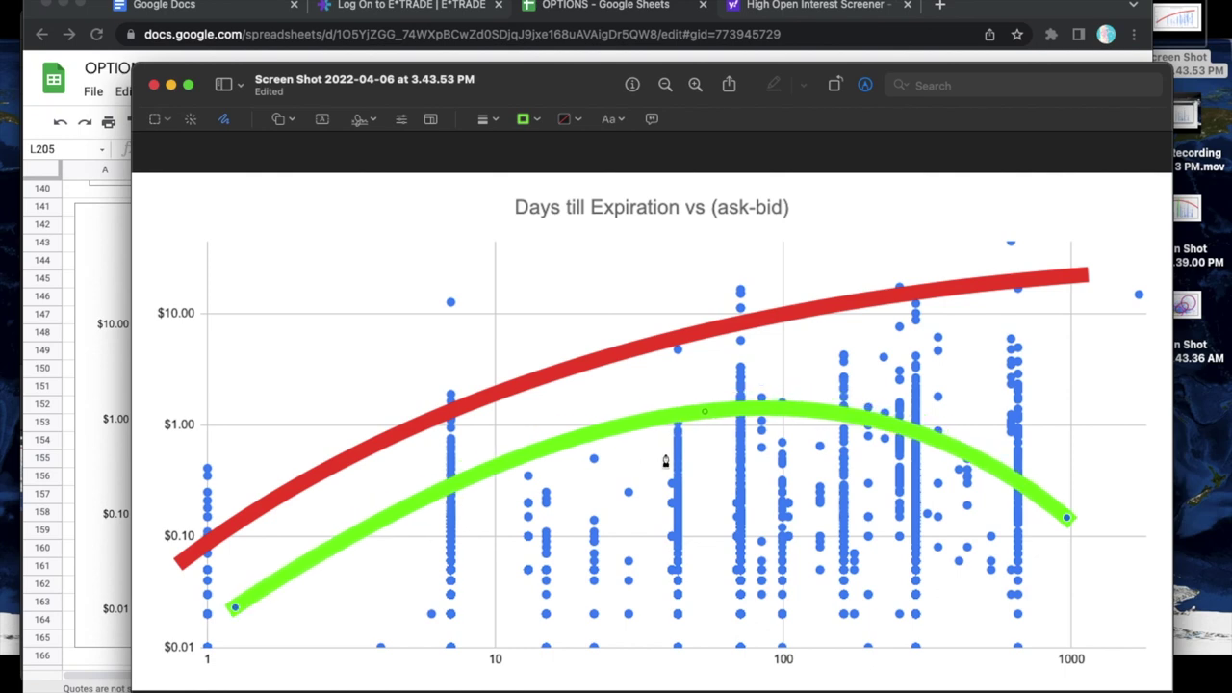
drag(708, 409, 739, 493)
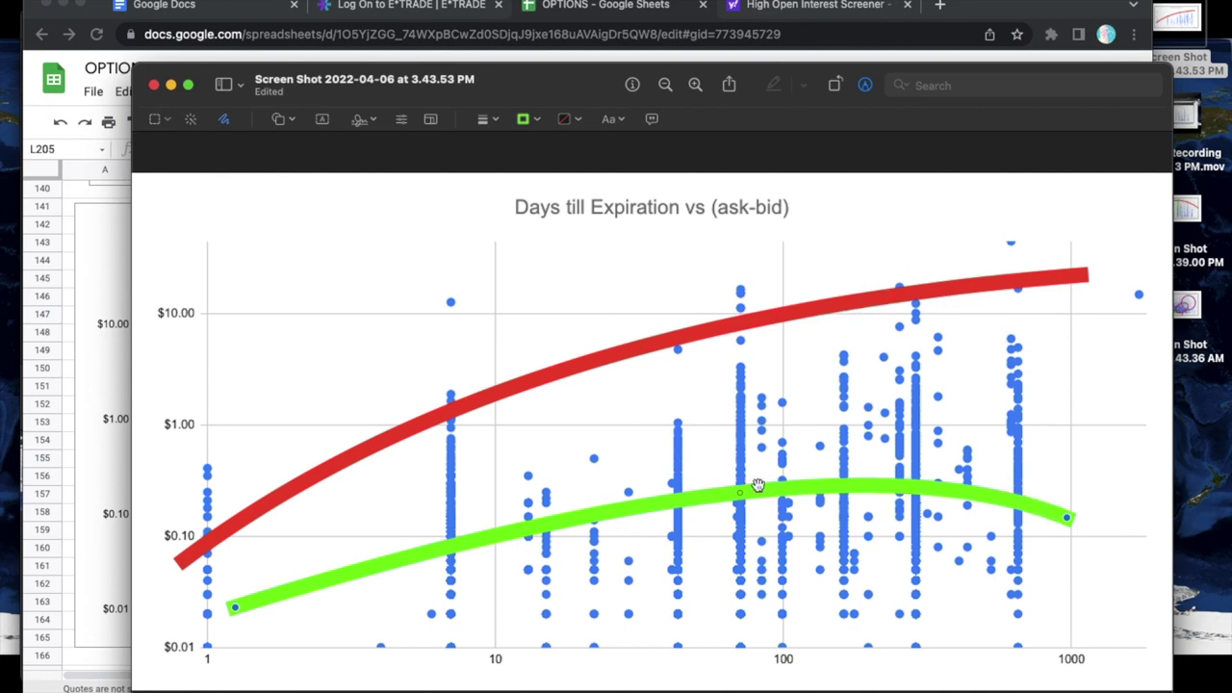
drag(739, 493, 742, 512)
drag(1066, 523, 1064, 492)
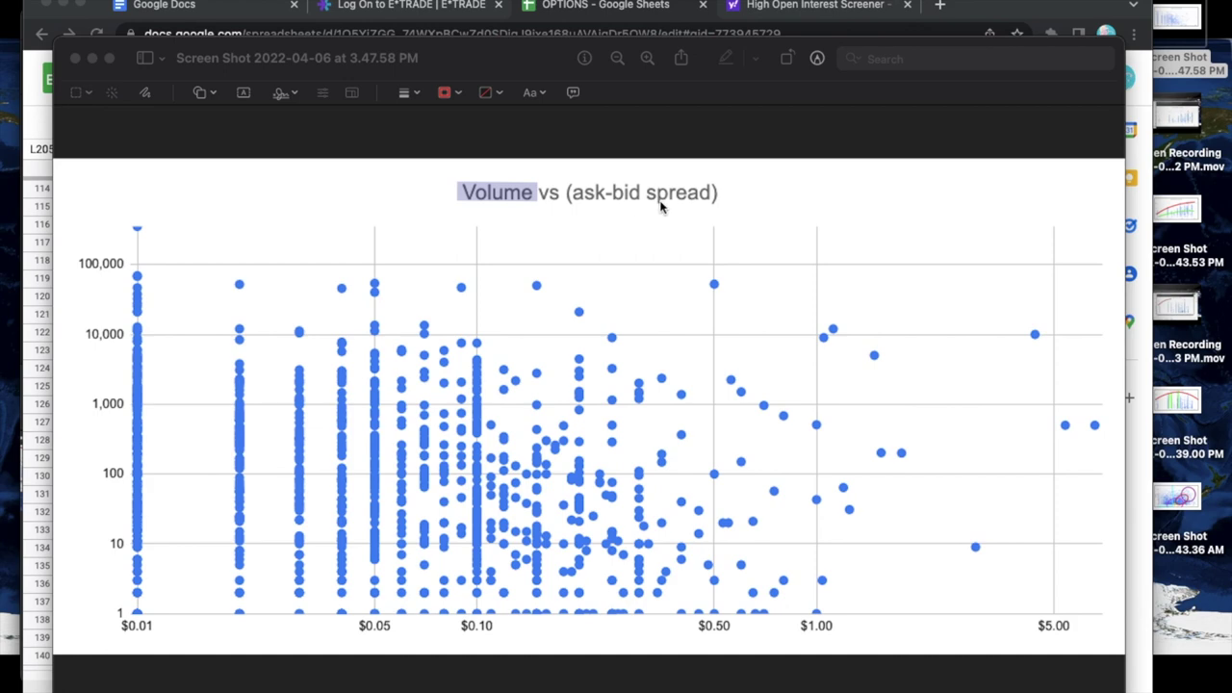
click(817, 58)
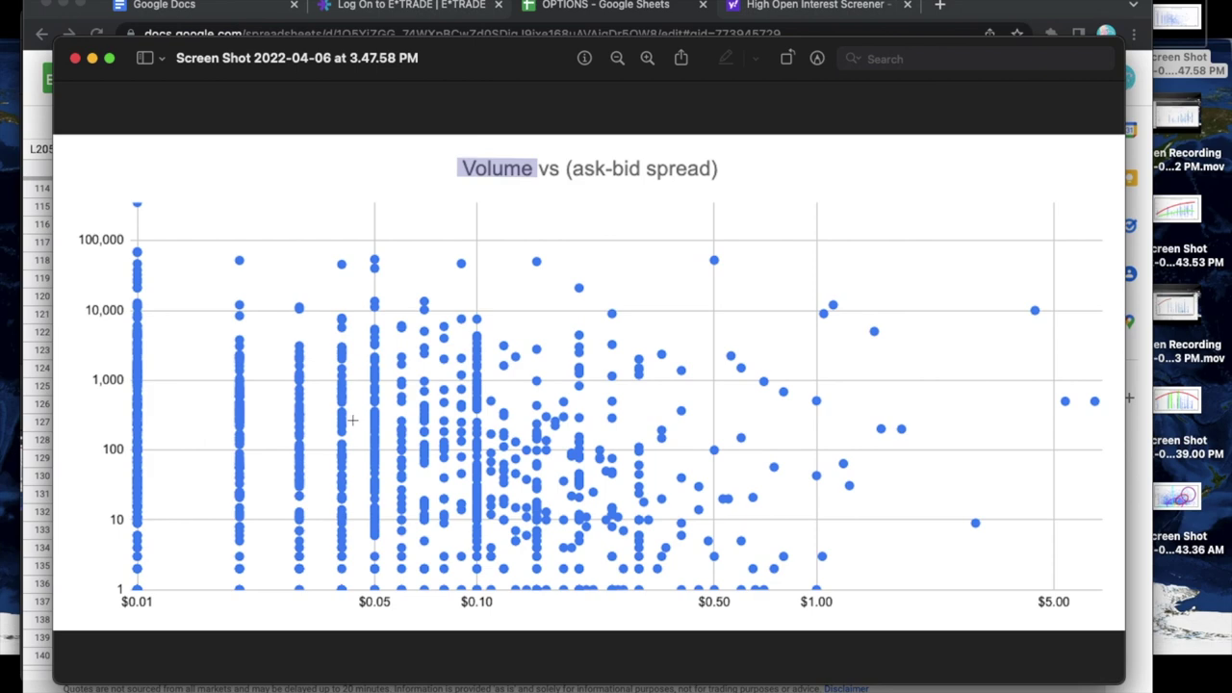
click(816, 58)
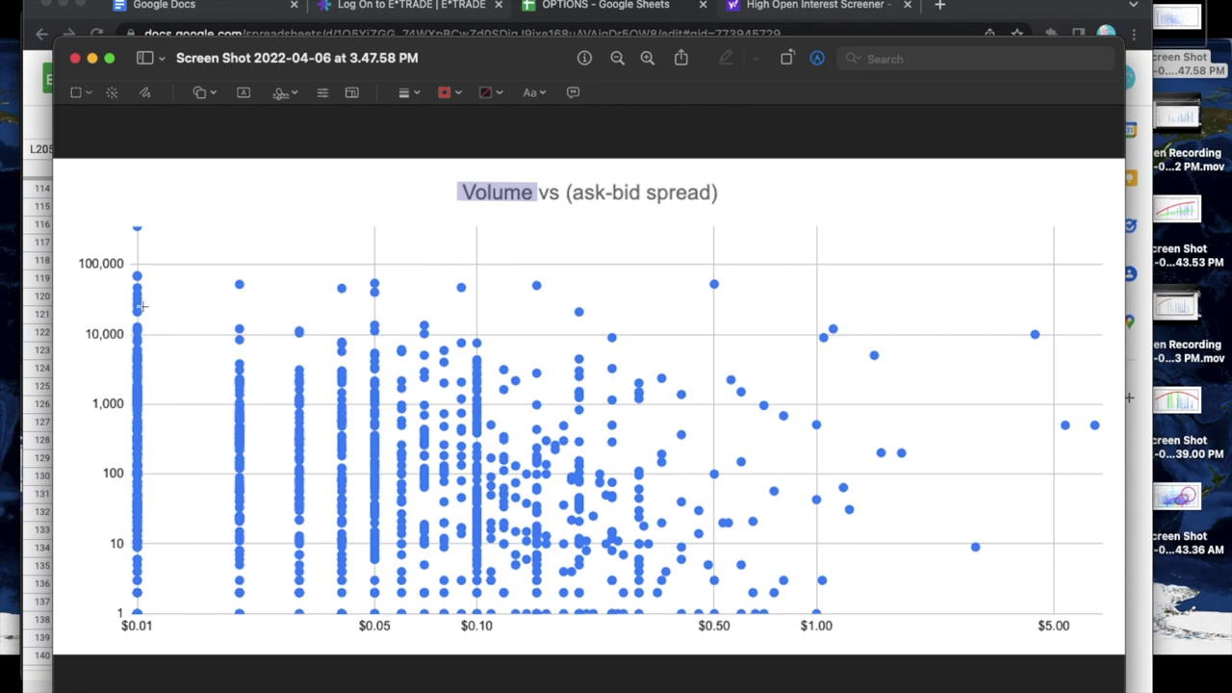
drag(132, 275, 456, 212)
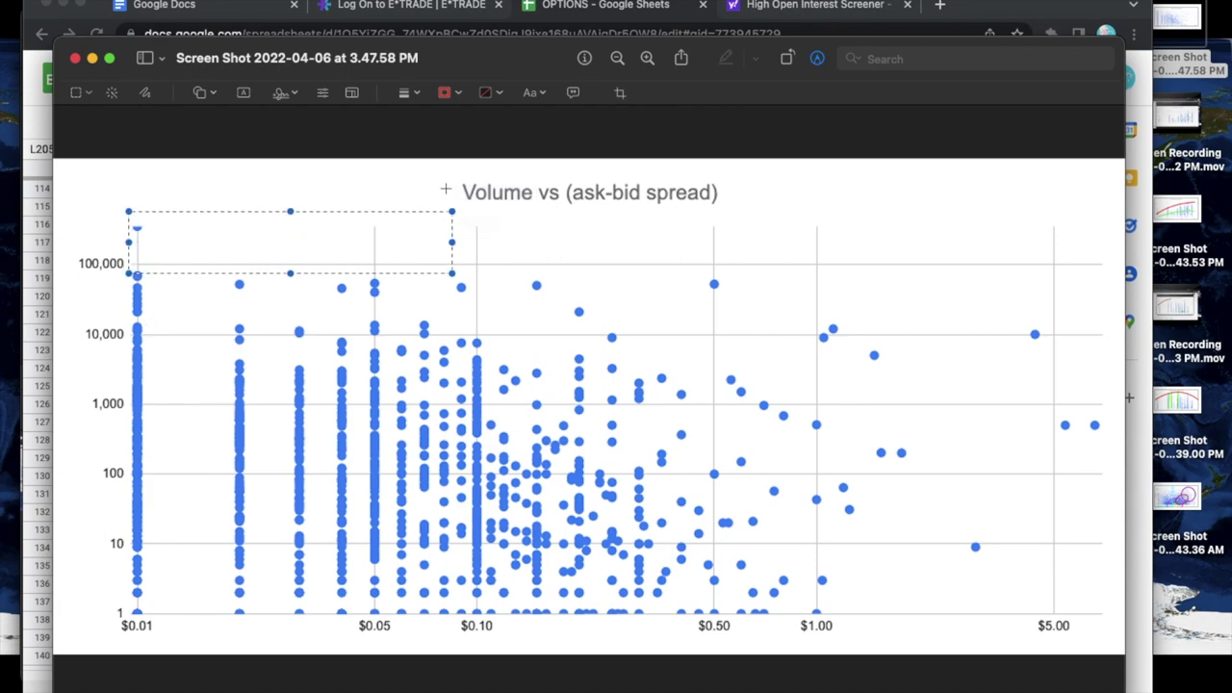
click(430, 116)
Sketch a red curve over the Volume vs (ask-bid spread) chart, from about 100,000 volume down to the far end of the spread axis.
click(142, 94)
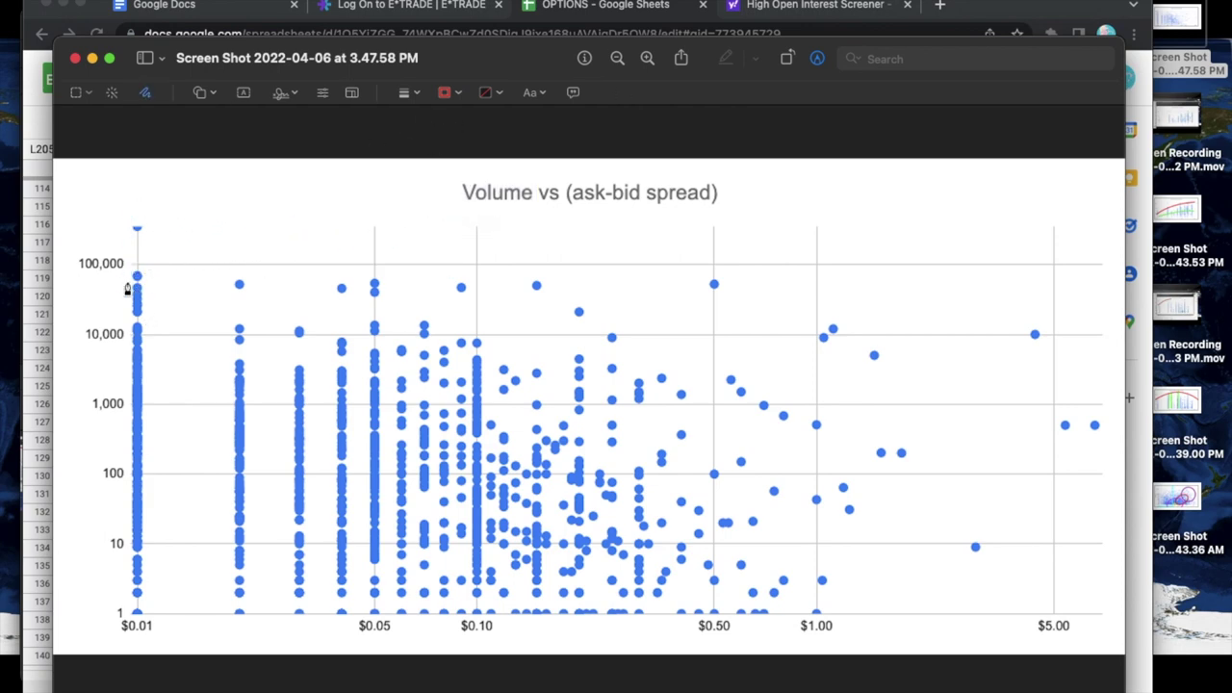
mouse_move(115, 266)
mouse_down()
mouse_move(643, 258)
mouse_move(779, 315)
mouse_move(927, 418)
mouse_move(1017, 448)
mouse_move(1109, 504)
mouse_up()
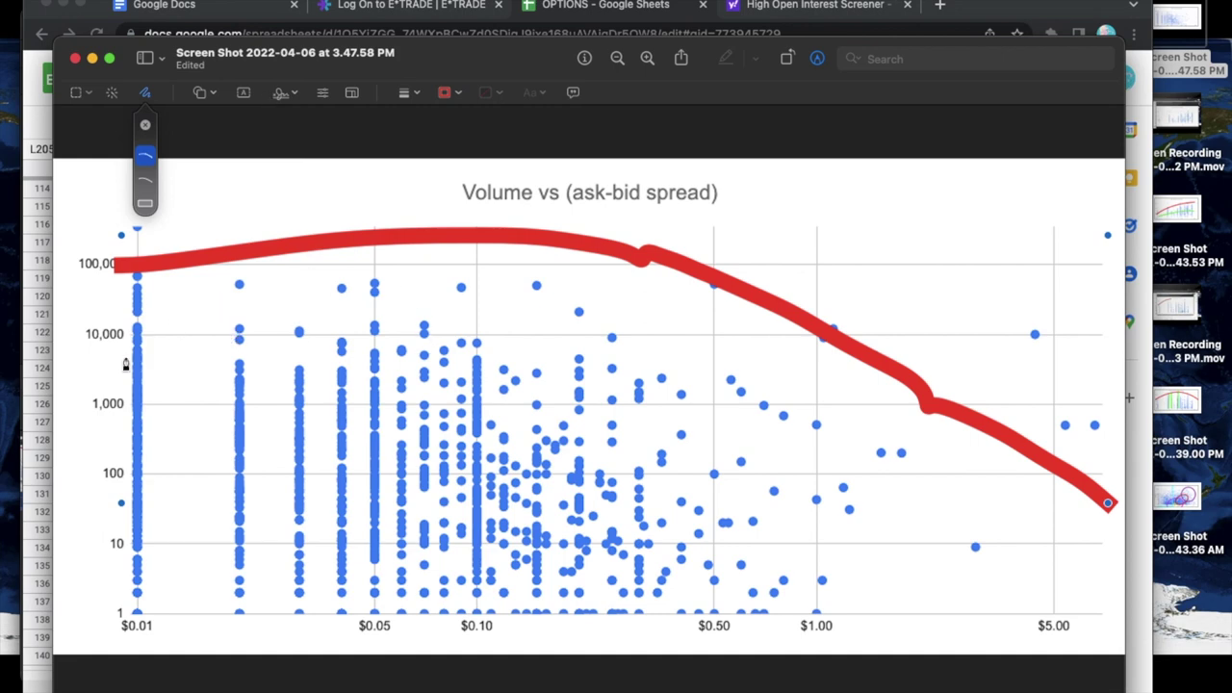
Replace the red curve with a green one falling from about 100 volume at $0.01 to 1 volume between $1.00 and $5.00.
click(459, 95)
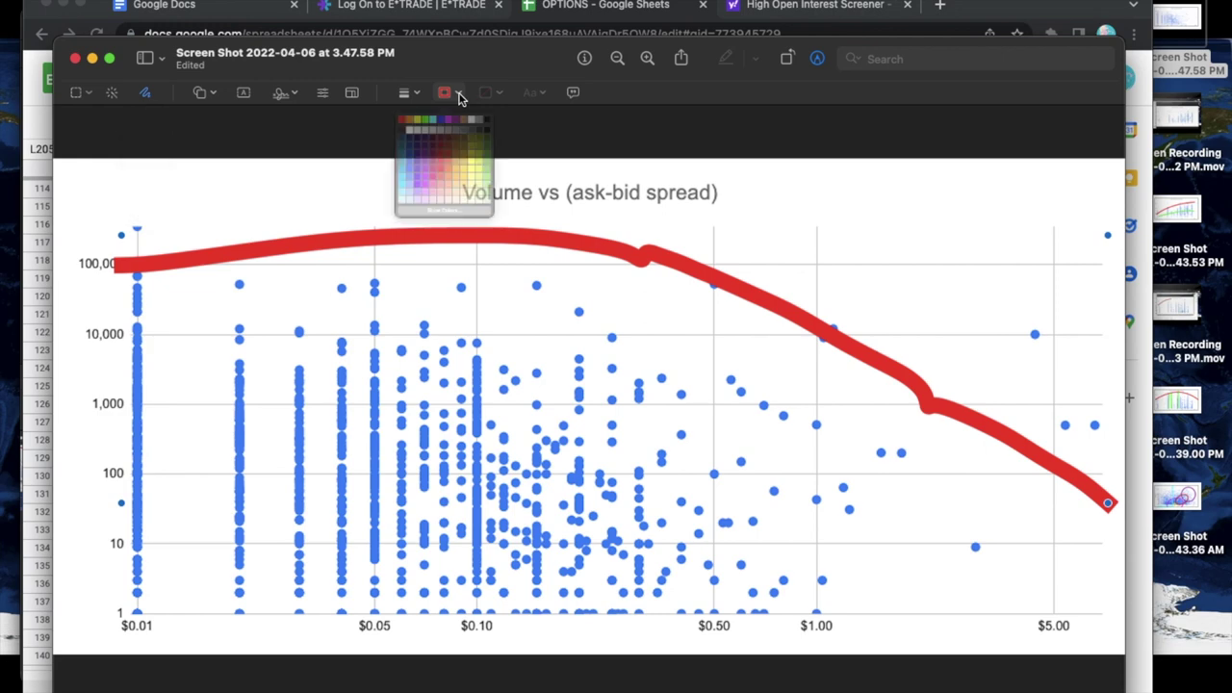
click(421, 128)
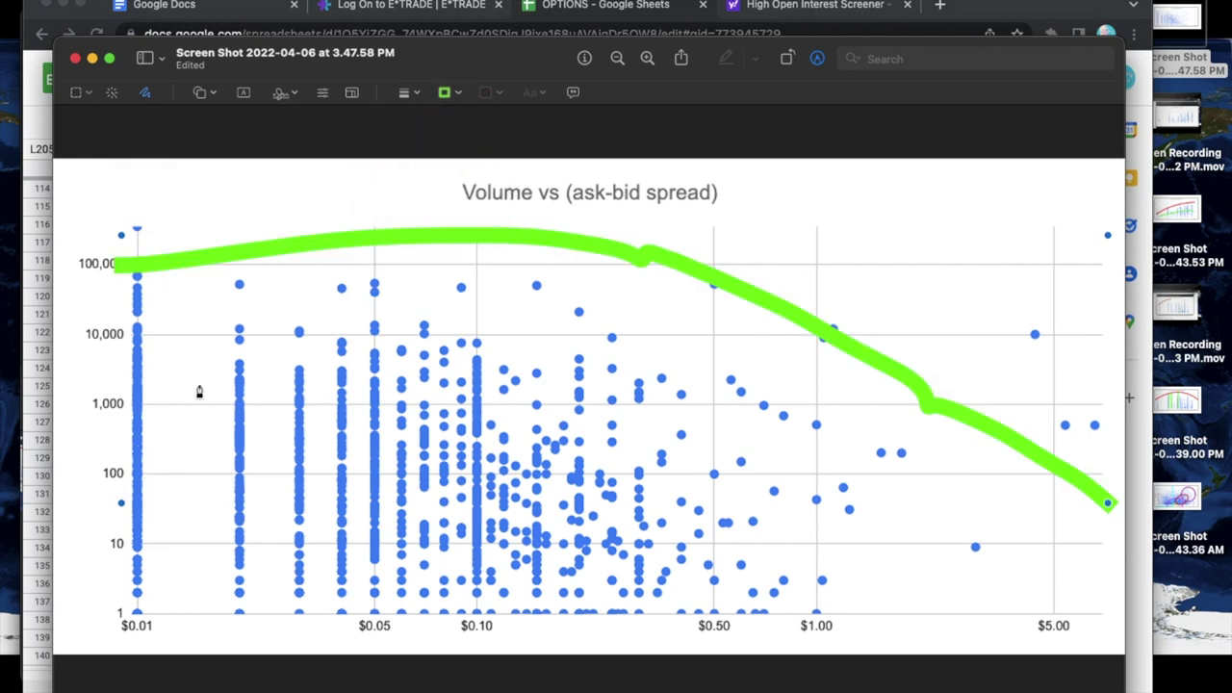
key(Delete)
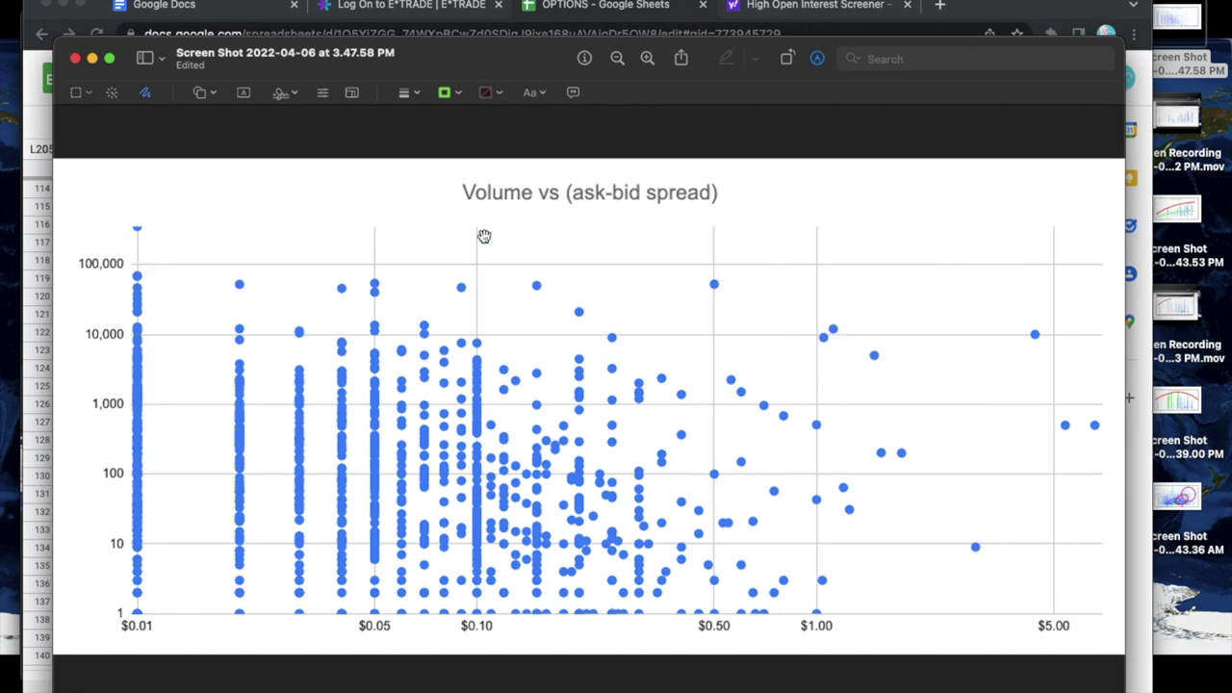
mouse_move(126, 474)
mouse_down()
mouse_move(510, 471)
mouse_move(785, 546)
mouse_move(950, 612)
mouse_up()
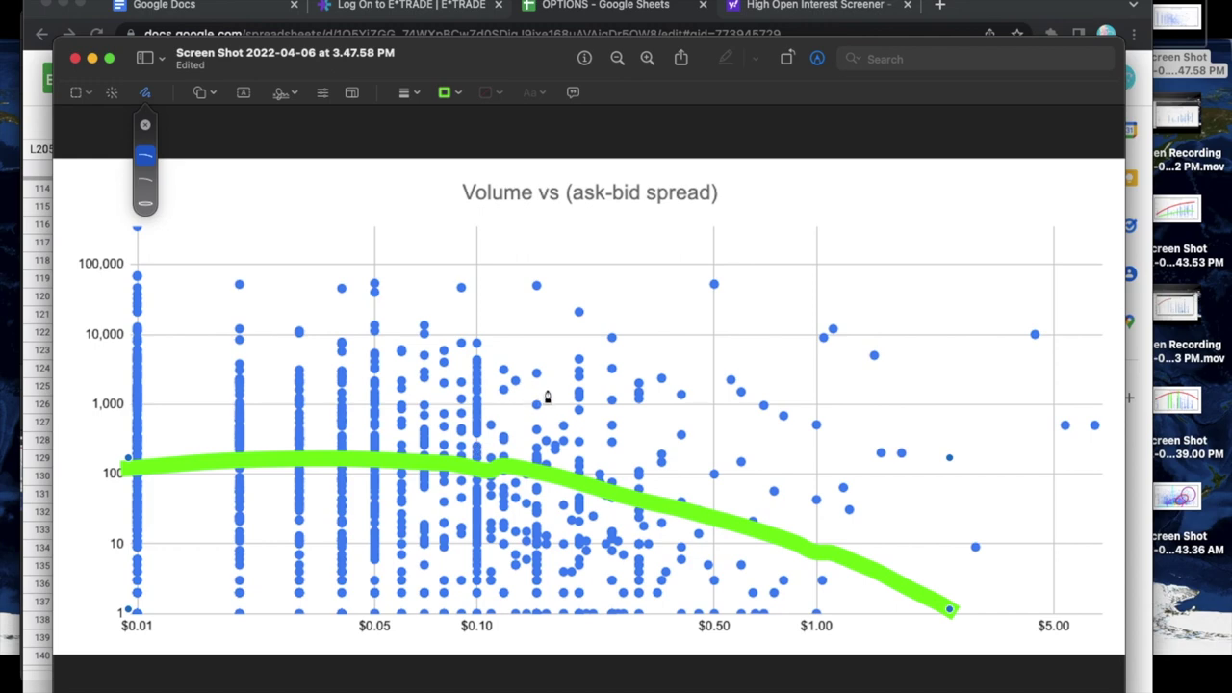
click(440, 348)
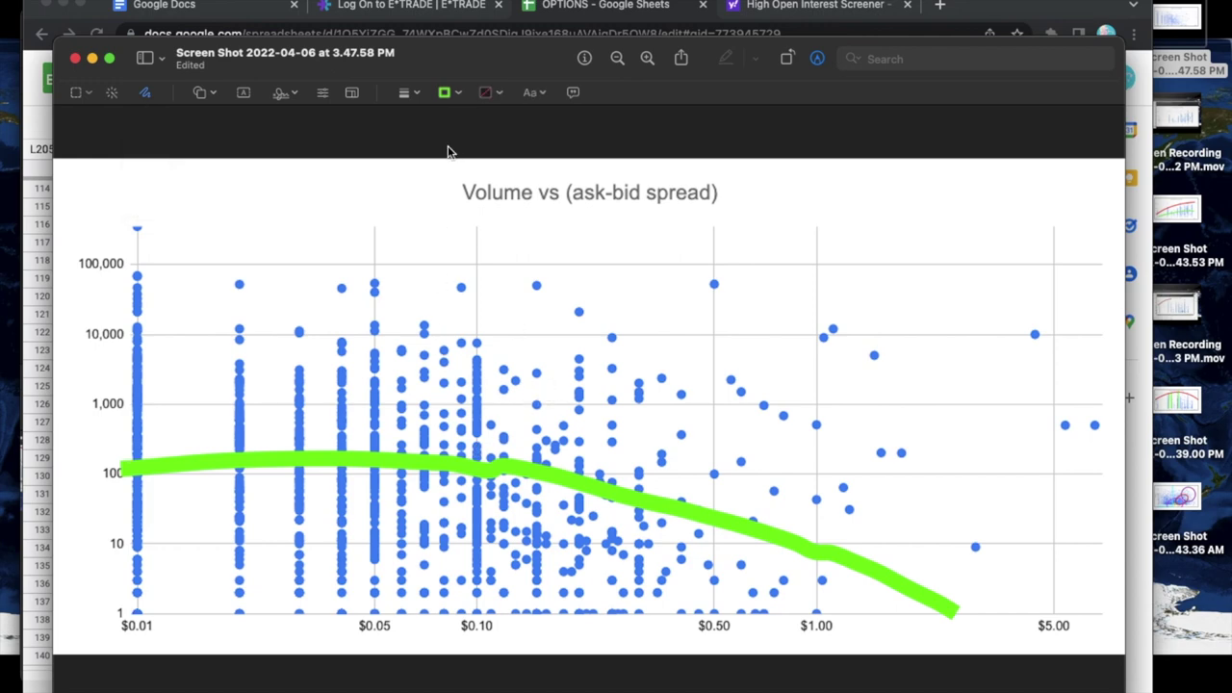
Draw a yellow circle around the dense points between about $0.02 and $0.20 on the Volume vs (ask-bid spread) chart.
click(459, 93)
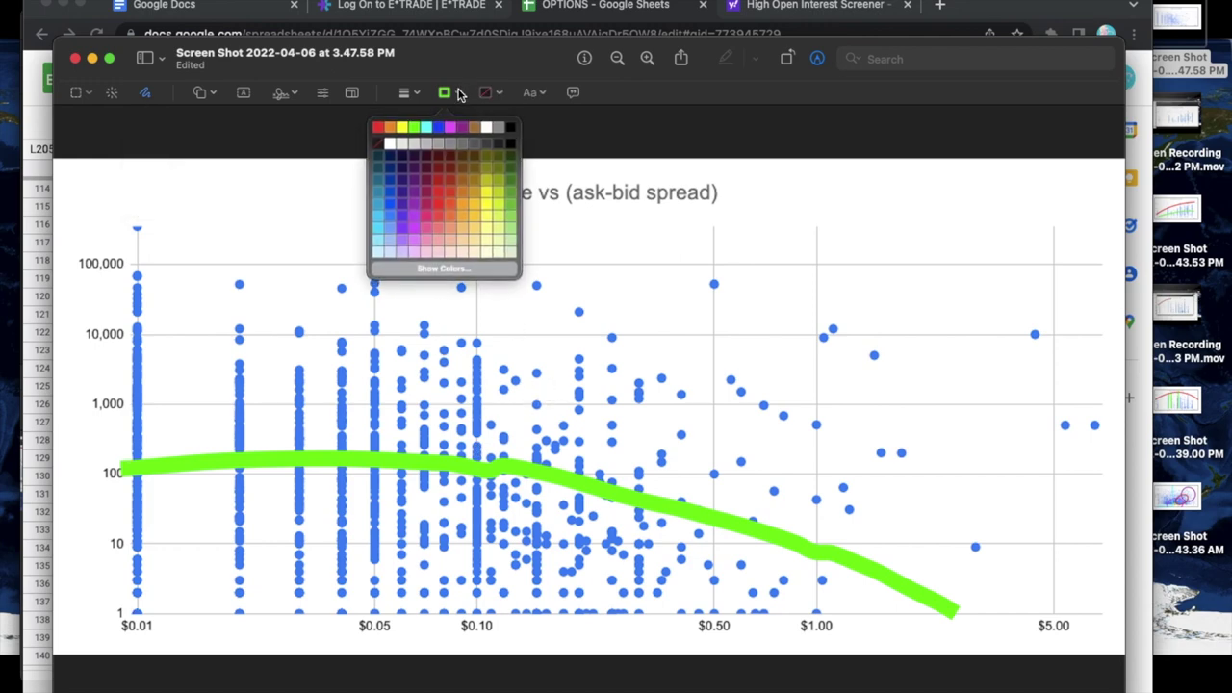
click(402, 127)
mouse_move(529, 451)
mouse_down()
mouse_move(460, 335)
mouse_move(241, 383)
mouse_move(200, 520)
mouse_move(238, 598)
mouse_move(475, 668)
mouse_move(589, 464)
mouse_move(486, 326)
mouse_up()
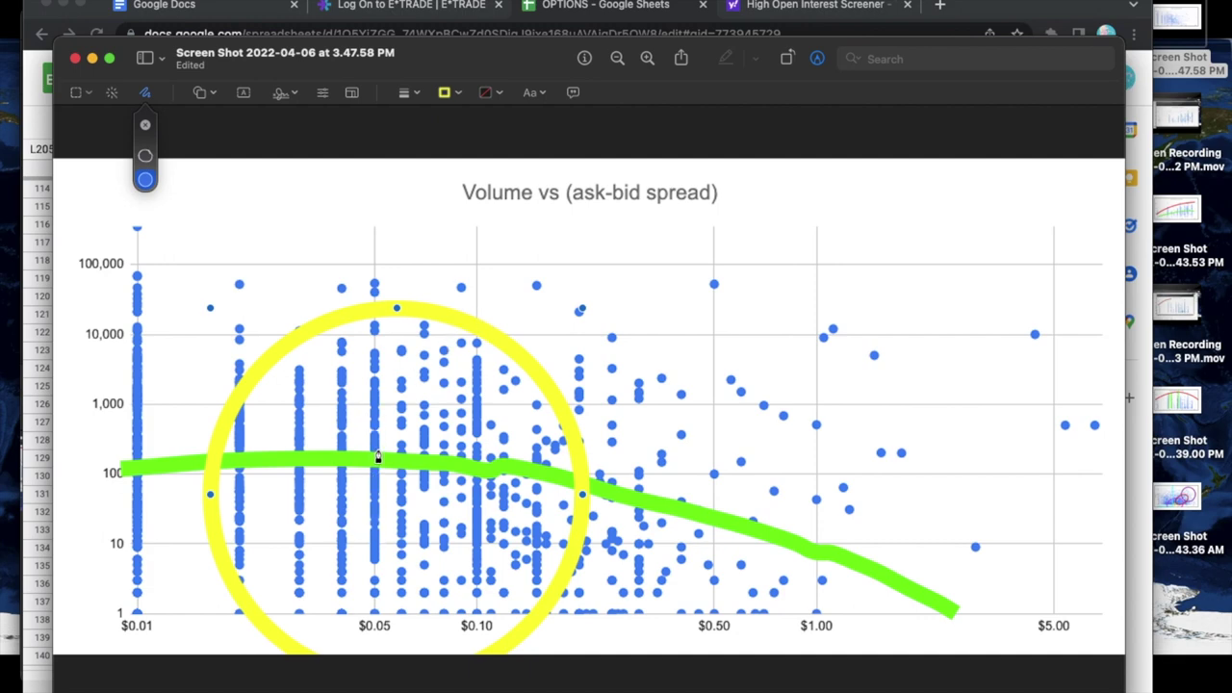
drag(546, 382, 530, 369)
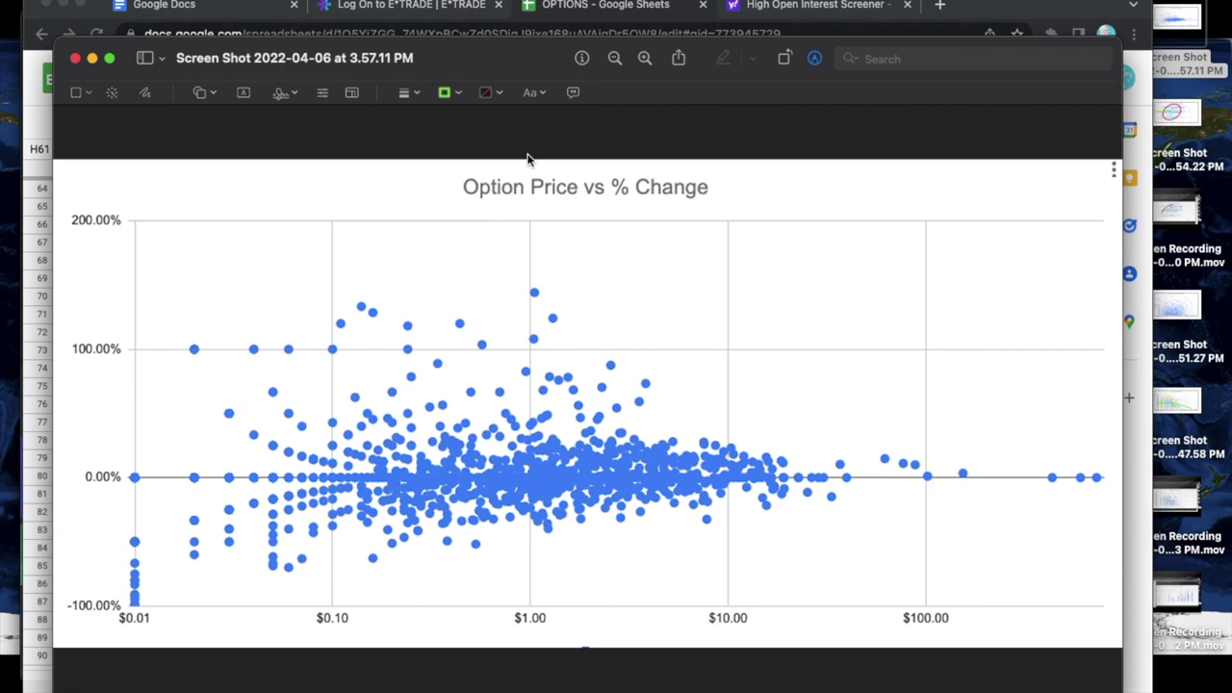
Sketch a green ellipse around the dense cluster near $1.00 and 0% on the Option Price vs % Change chart.
click(145, 92)
mouse_move(628, 450)
mouse_down()
mouse_move(486, 443)
mouse_move(496, 534)
mouse_move(623, 481)
mouse_move(620, 444)
mouse_up()
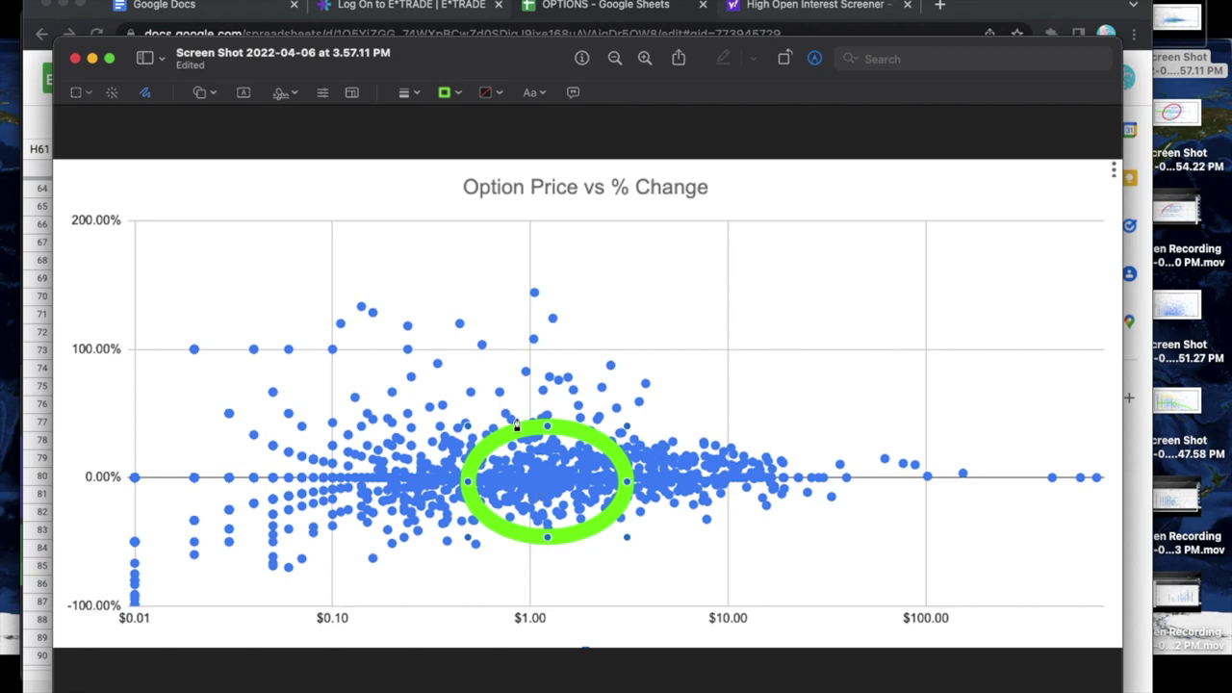
click(517, 327)
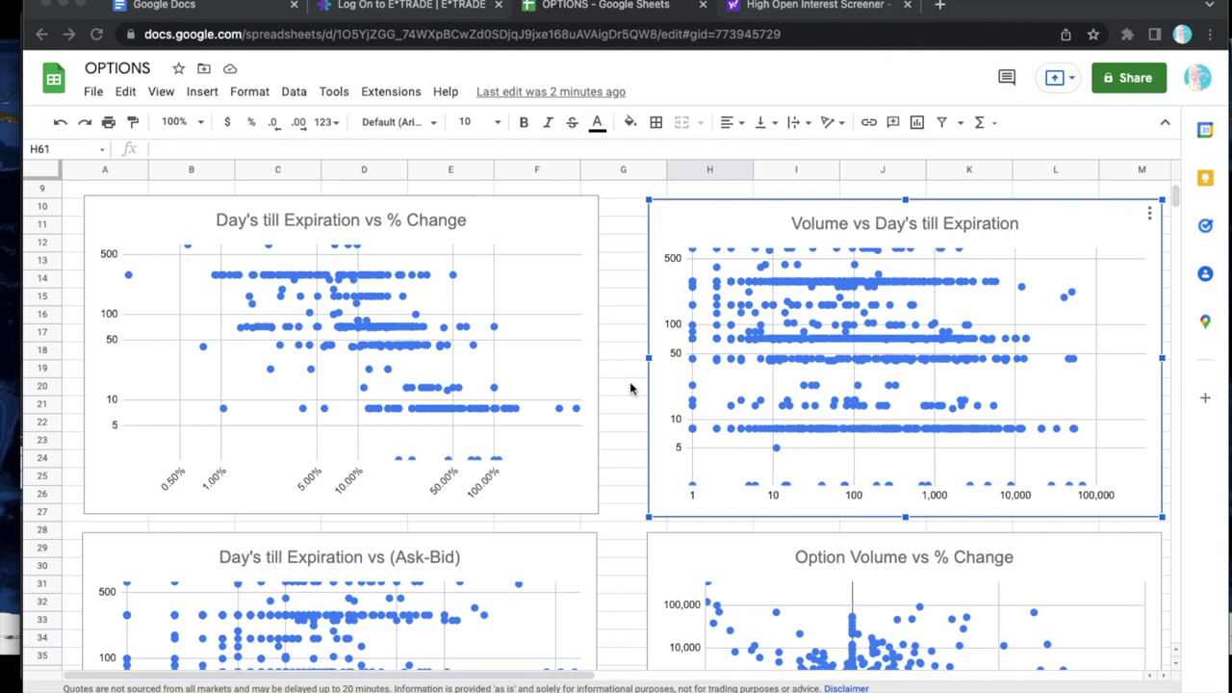
Examine the scatter charts in the OPTIONS spreadsheet, from Day's till Expiration vs % Change down to the large Open Interest against Volume chart.
click(630, 388)
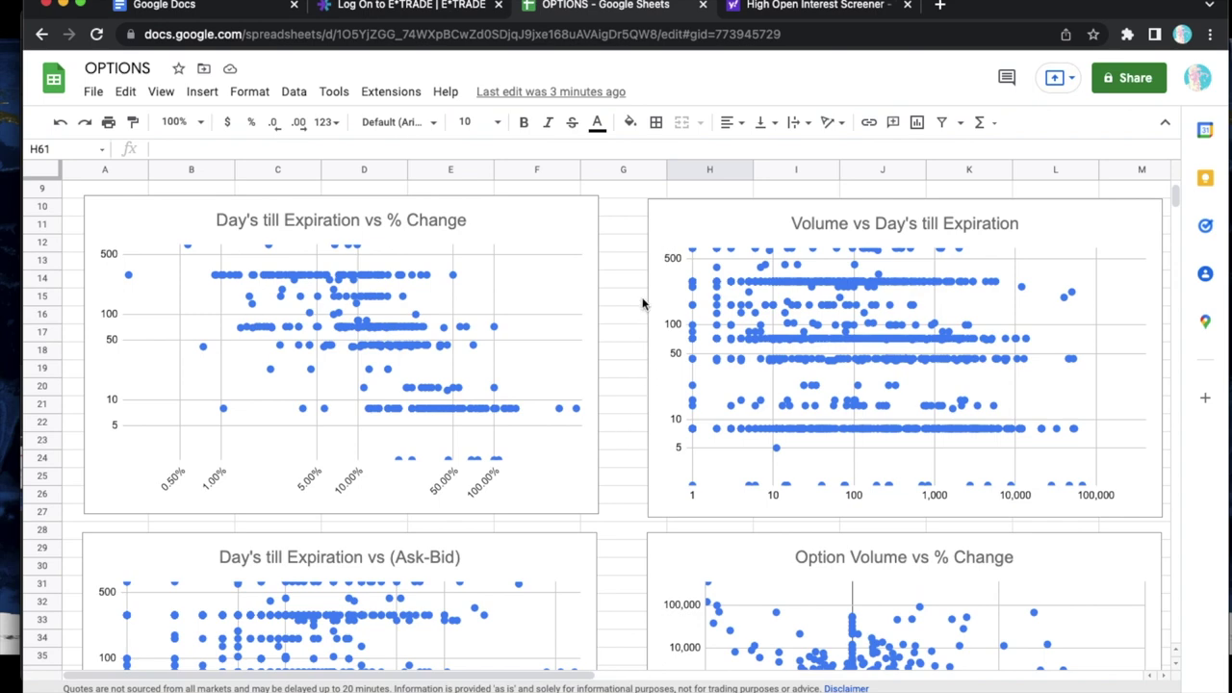
scroll(617, 390, down, 10)
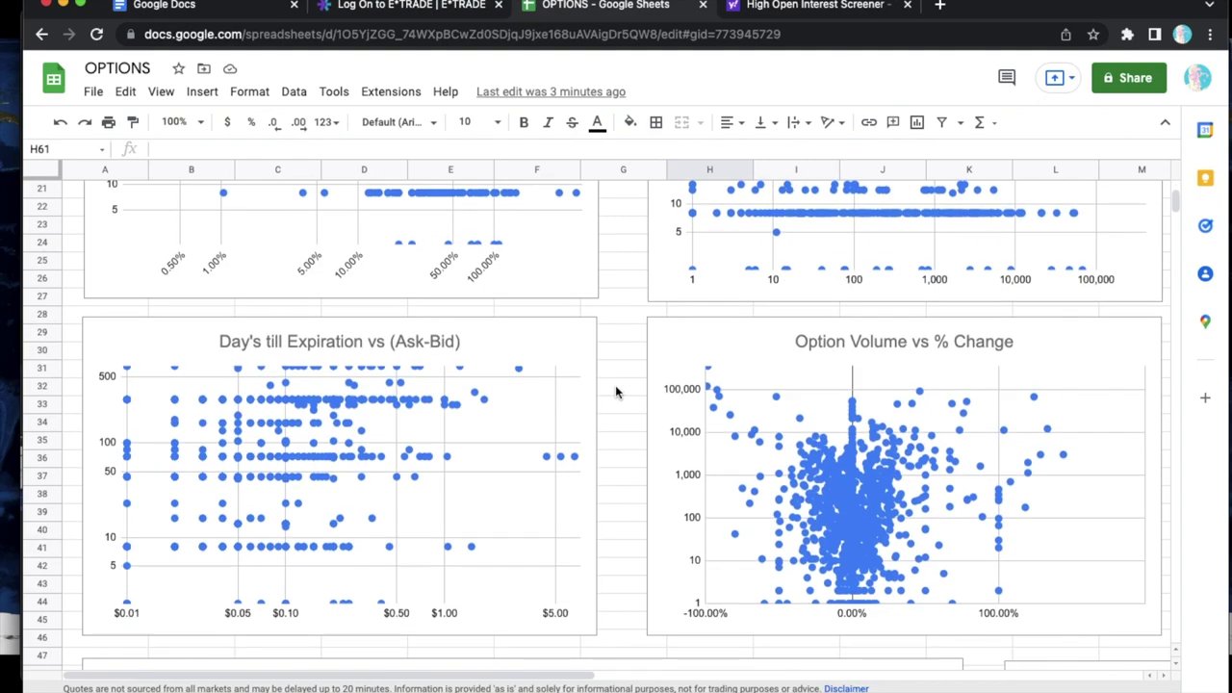
scroll(617, 390, down, 10)
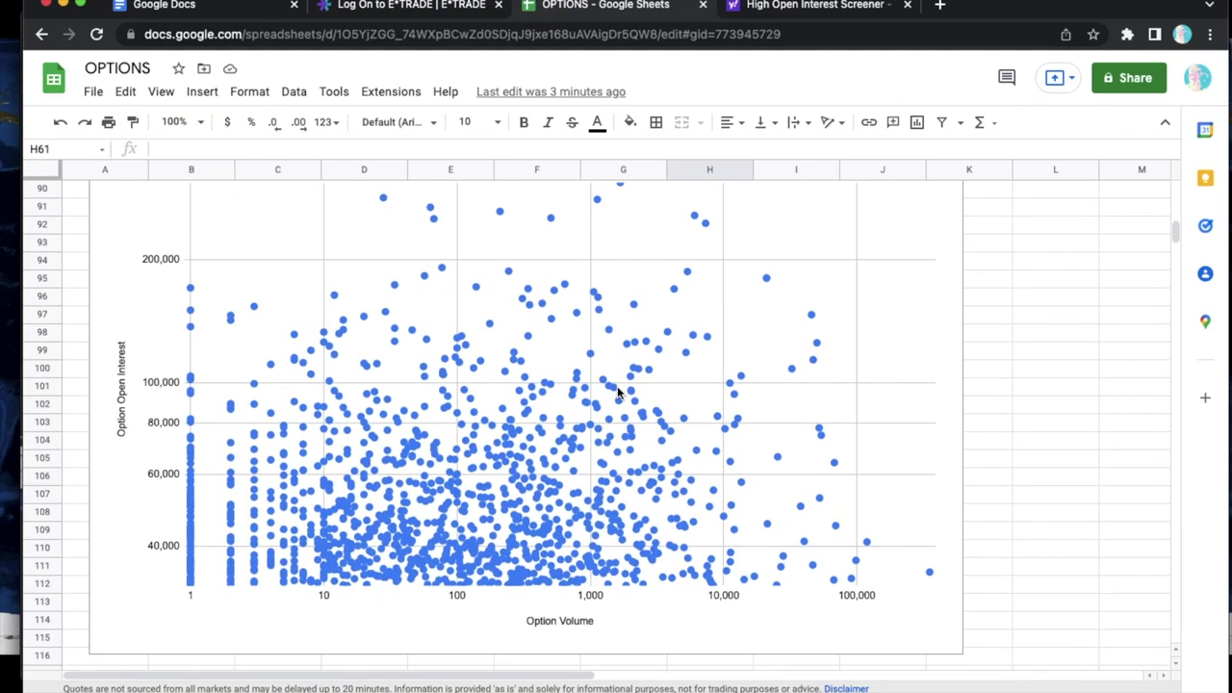
scroll(617, 390, down, 4)
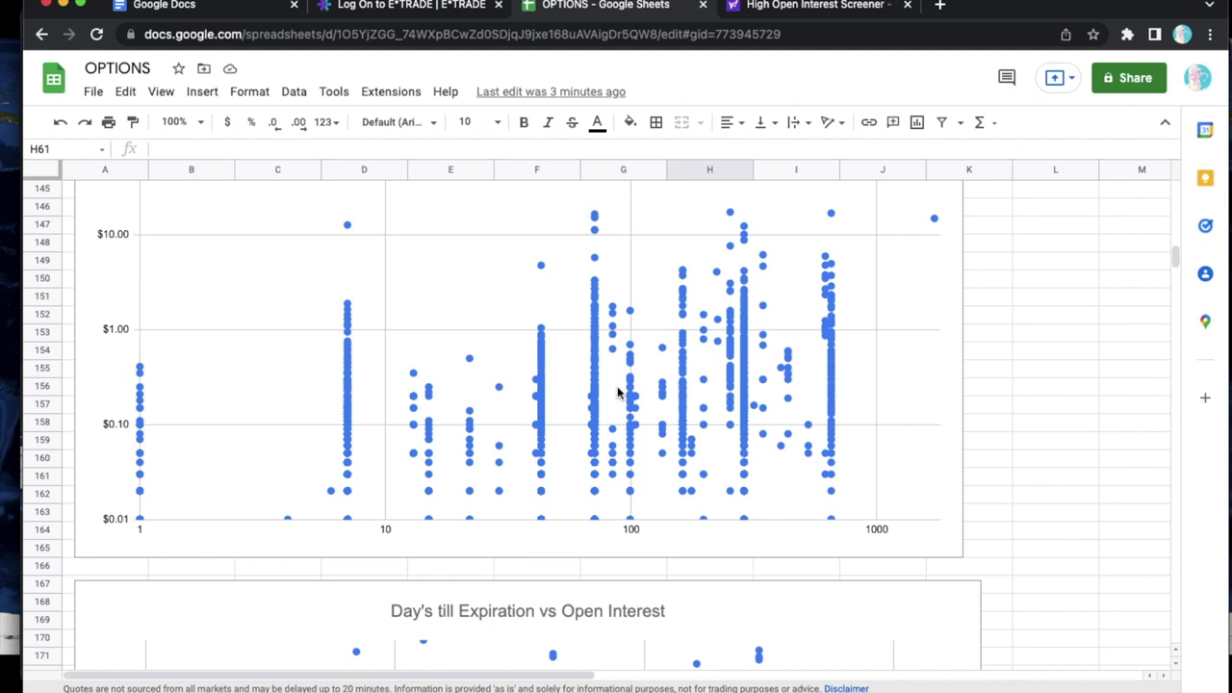
scroll(617, 390, down, 2)
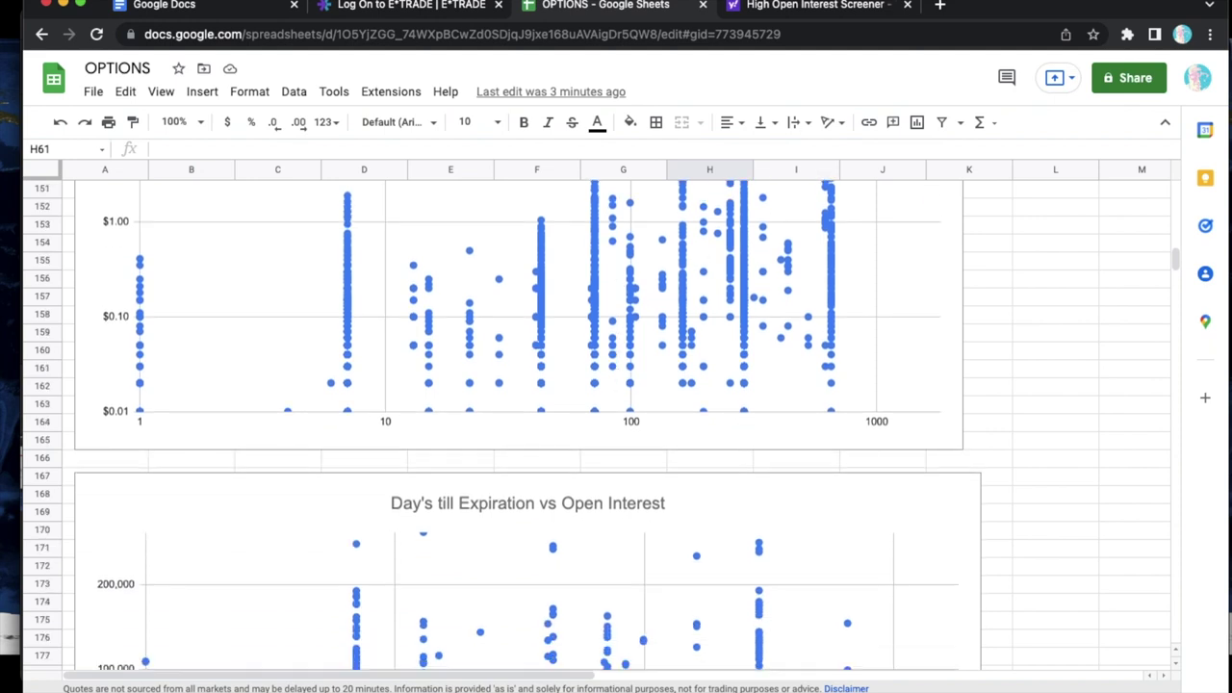
scroll(718, 297, down, 3)
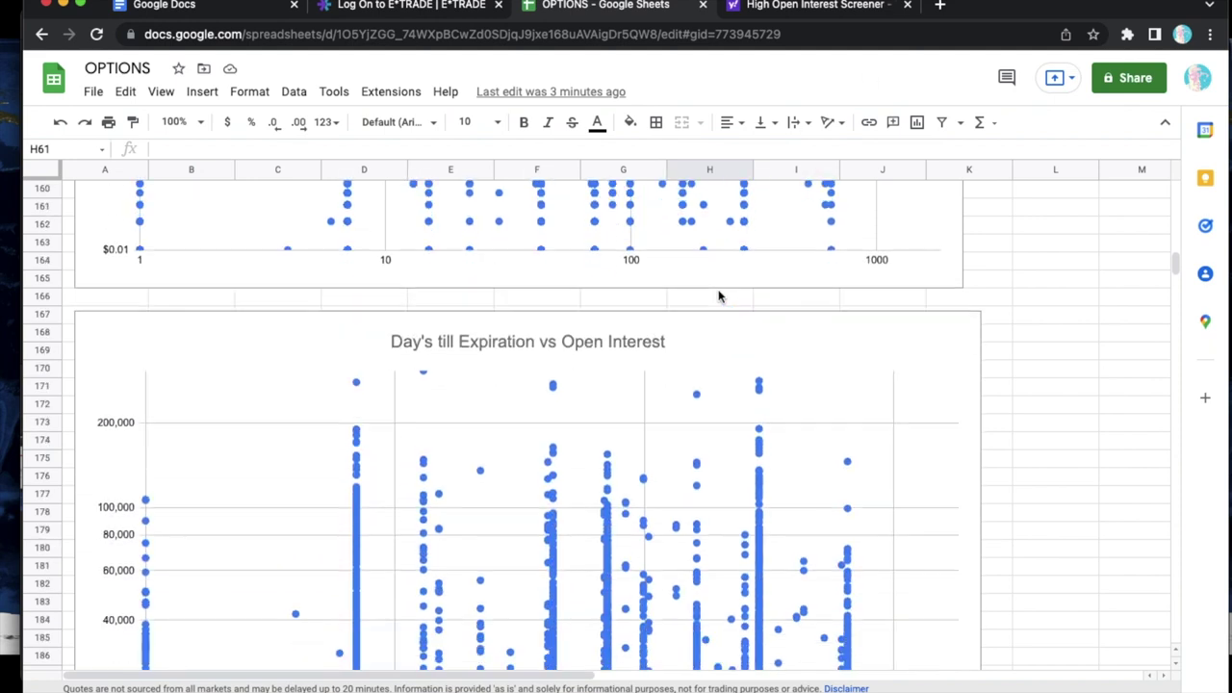
scroll(718, 296, down, 2)
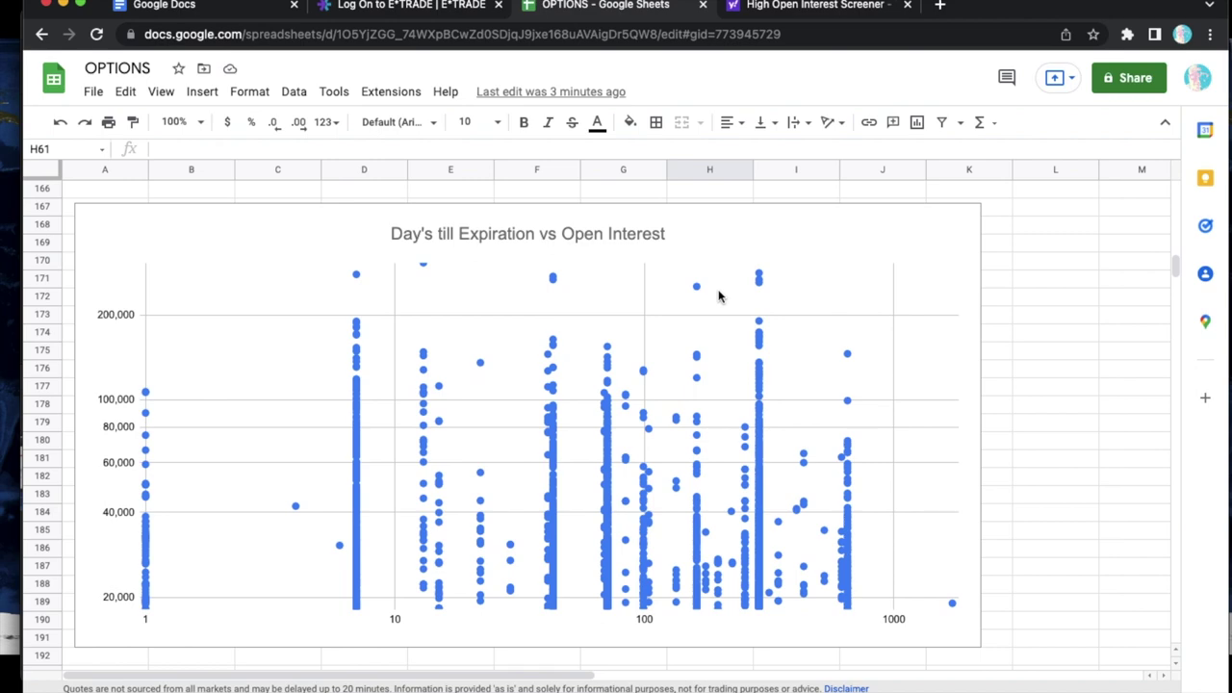
scroll(720, 296, down, 10)
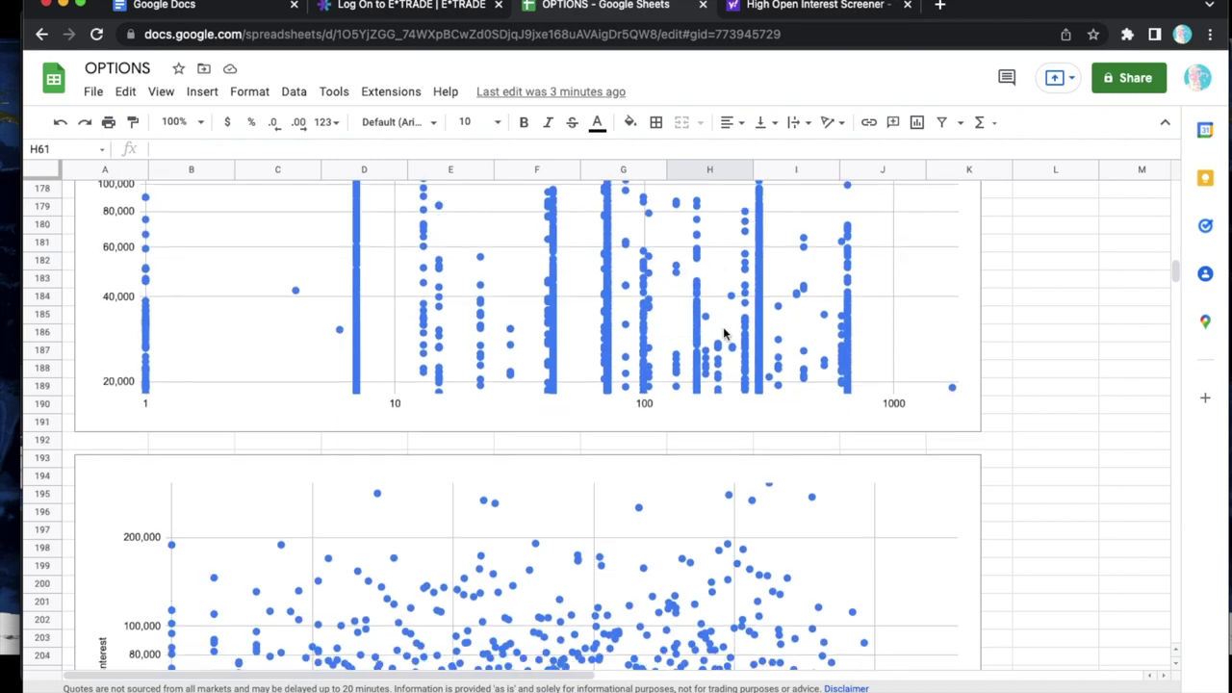
scroll(725, 332, up, 2)
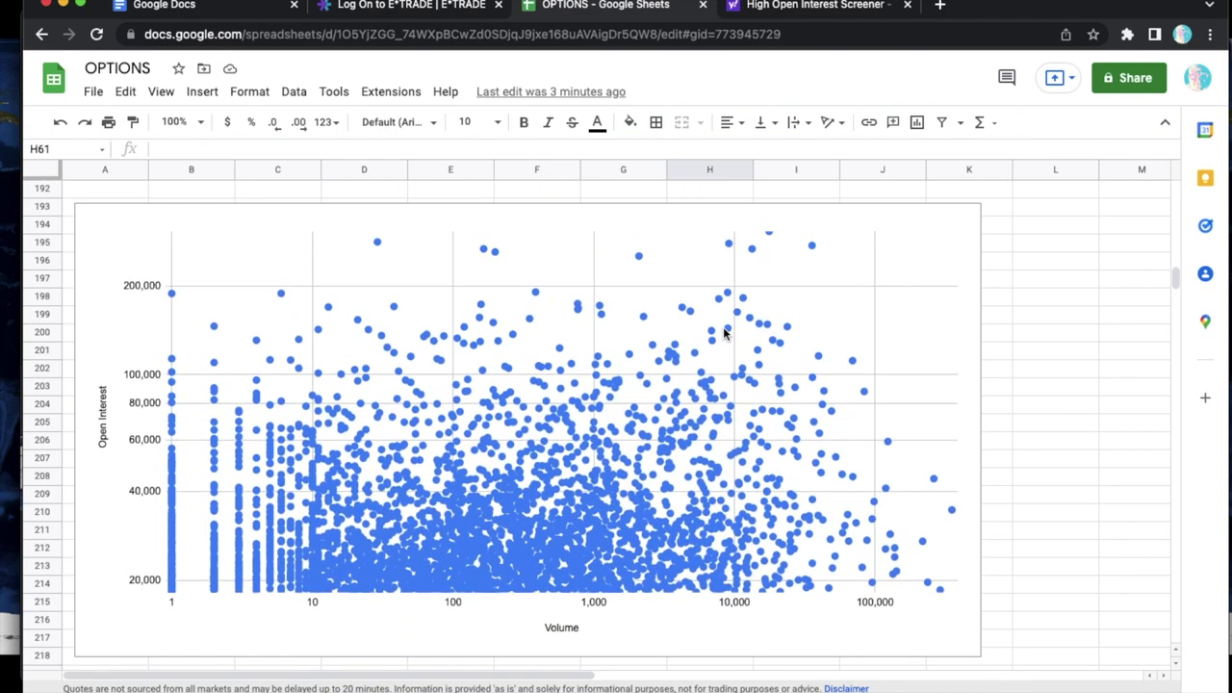